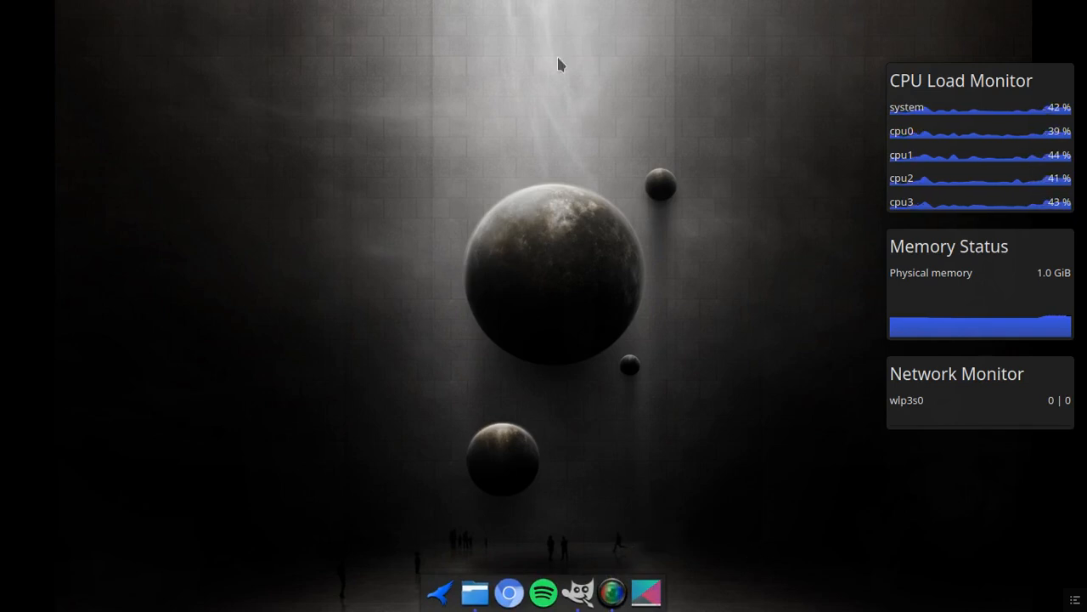
View the application launcher categories, browse the connected ZUK phone's storage in Dolphin, and minimize the file manager.
mouse_move(3, 83)
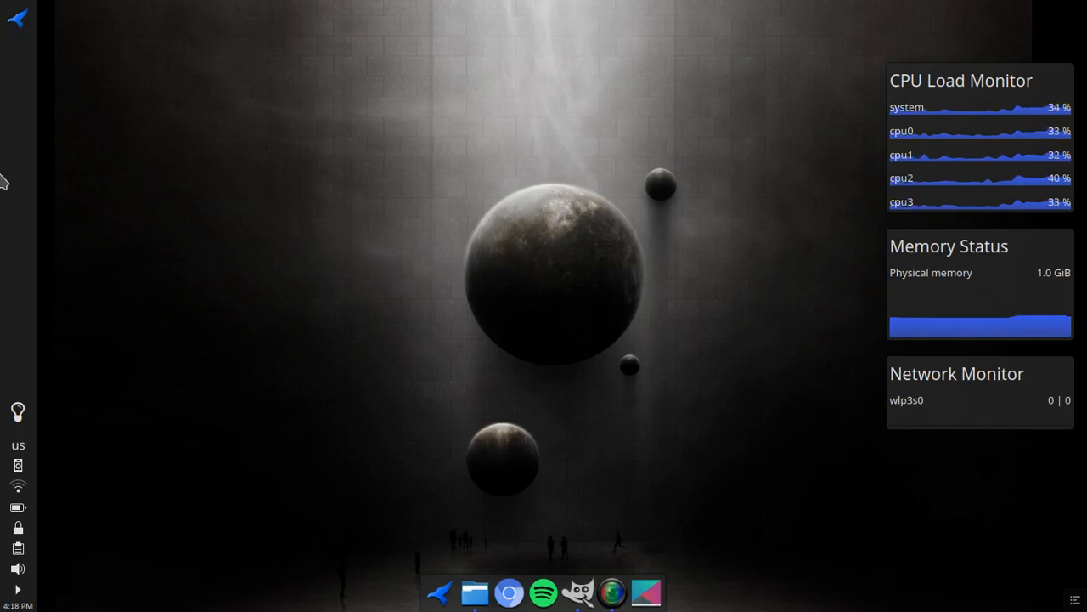
left_click(4, 7)
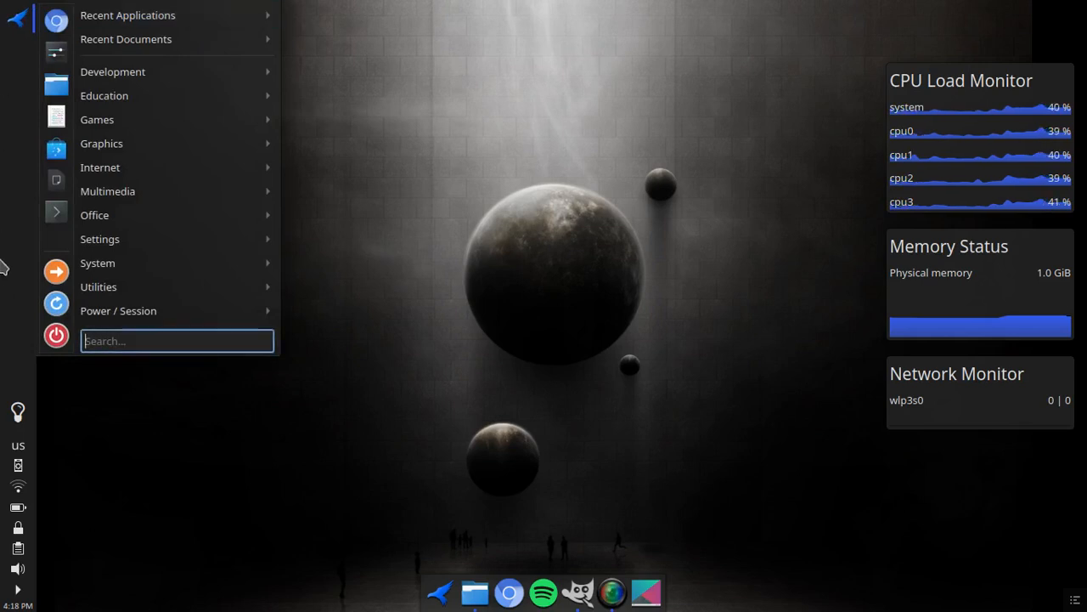
left_click(20, 467)
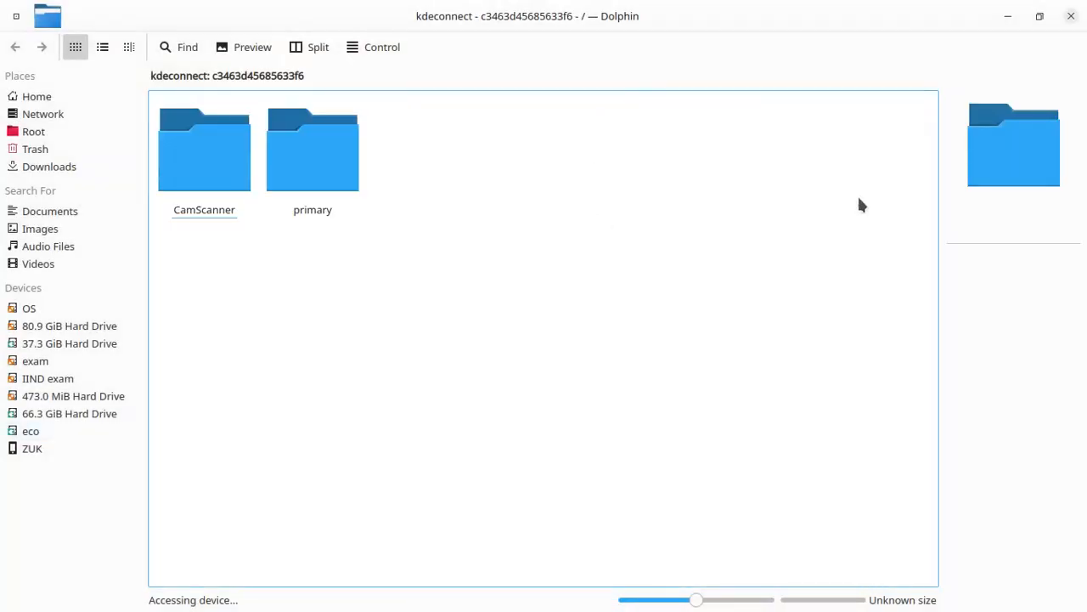
left_click(1007, 19)
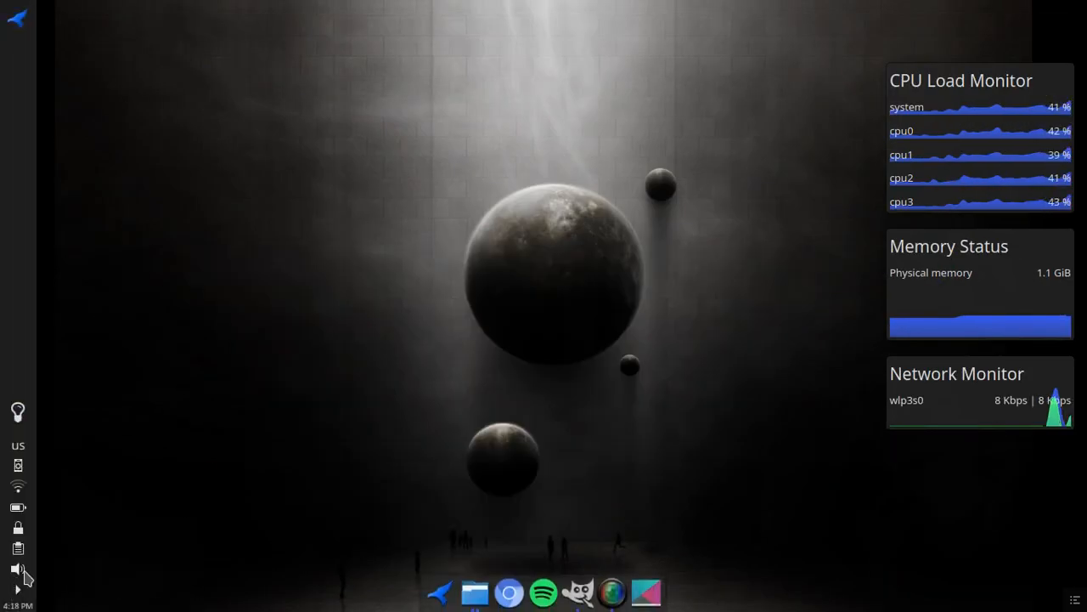
Review the audio volume controls for playback and capture devices, the headset microphone's port options, and the application streams.
left_click(19, 568)
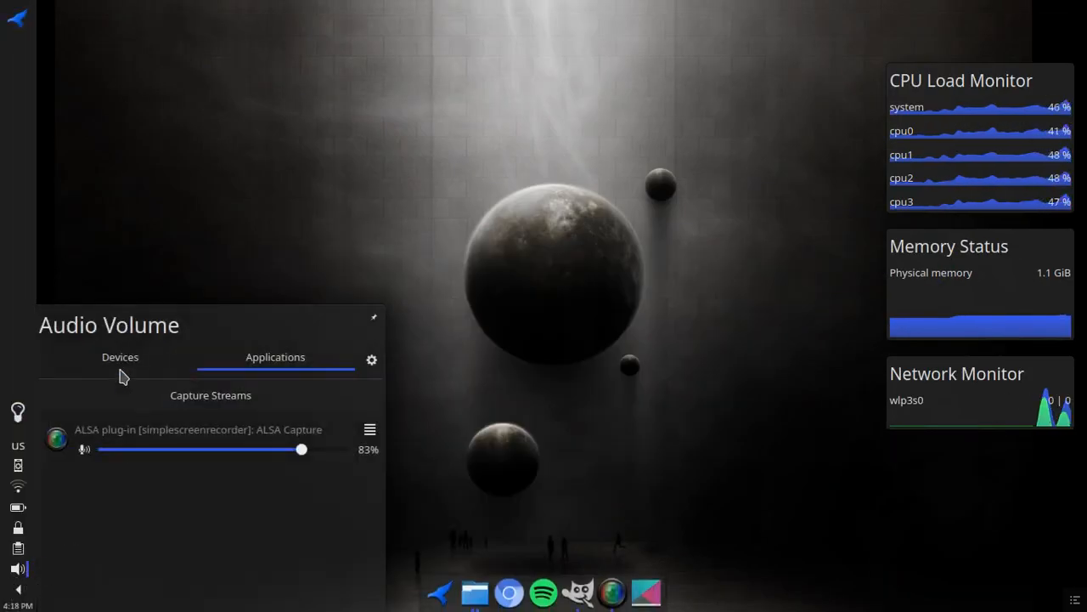
left_click(124, 365)
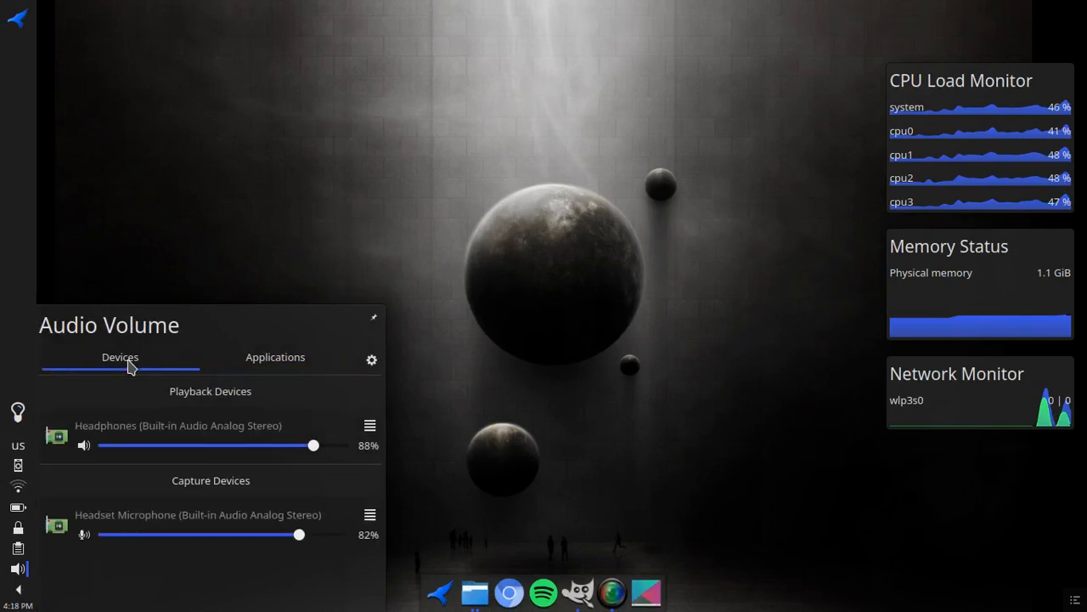
left_click(370, 516)
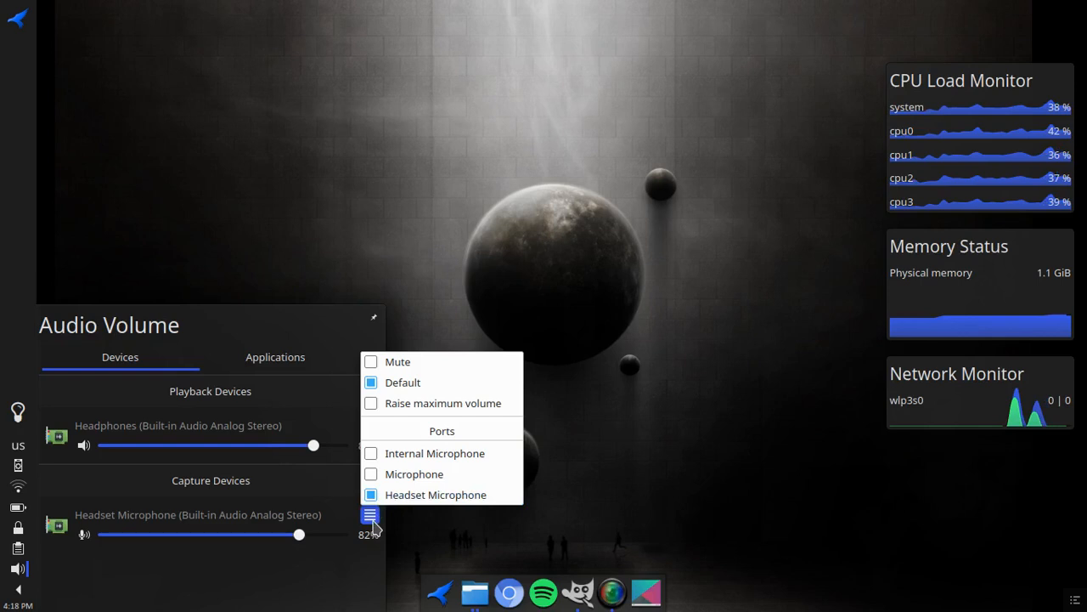
left_click(370, 517)
left_click(301, 368)
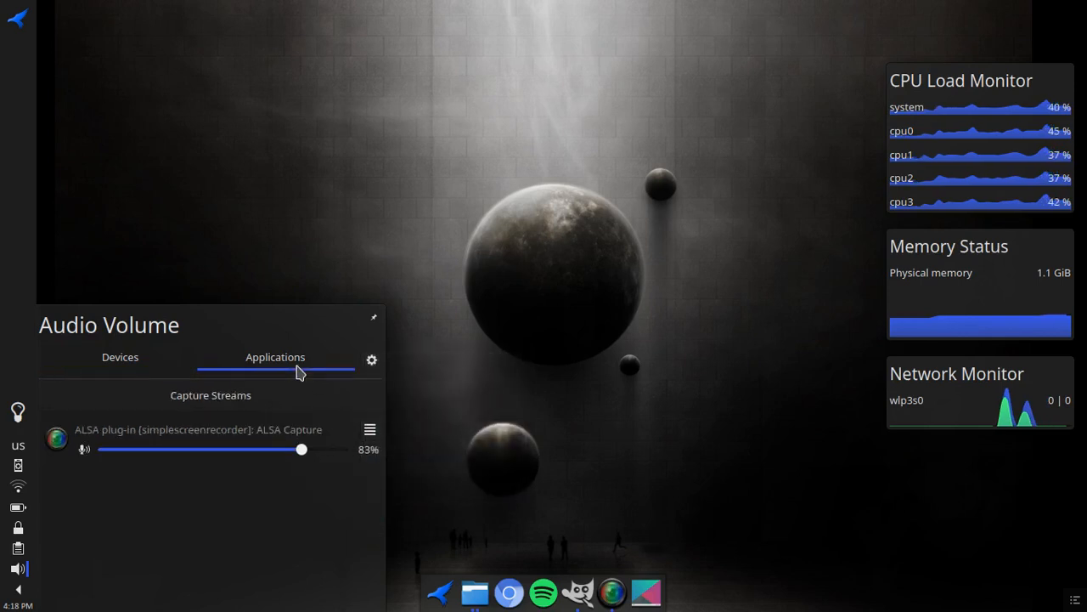
left_click(174, 357)
Inspect the general and advanced device profile options in the Audio Volume settings, and cancel without changing anything.
left_click(372, 359)
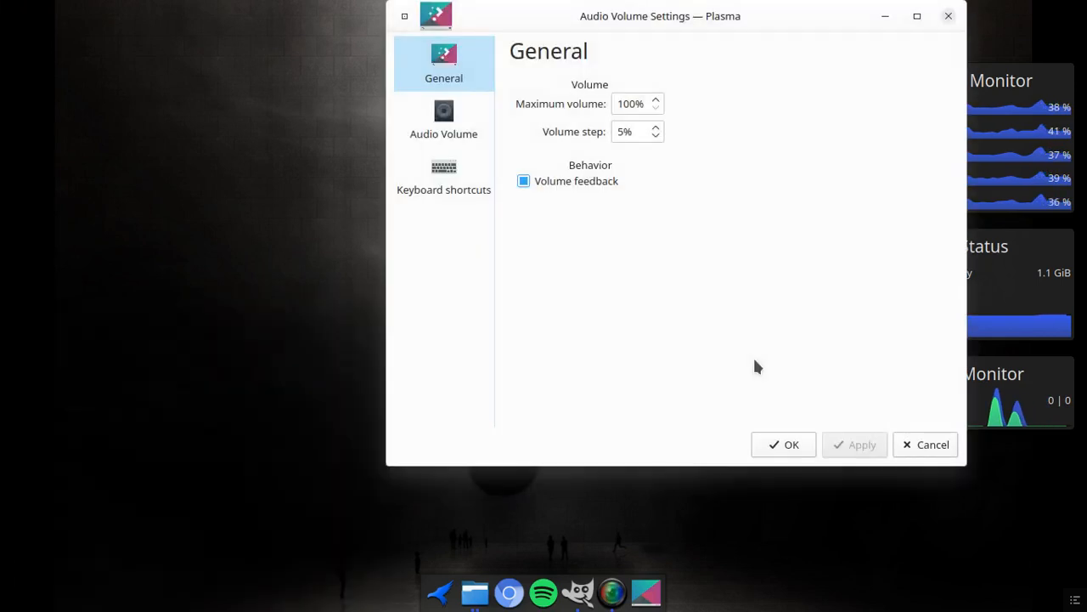
left_click(443, 141)
left_click(669, 85)
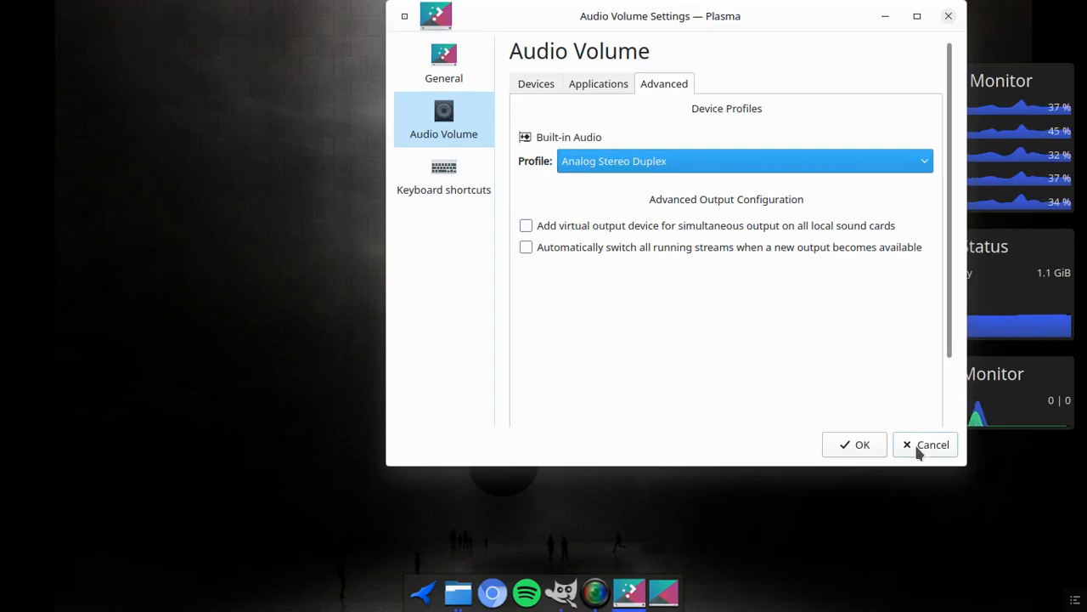
left_click(918, 453)
Review the hidden status and notification entries and the clipboard history in the system tray.
mouse_move(3, 558)
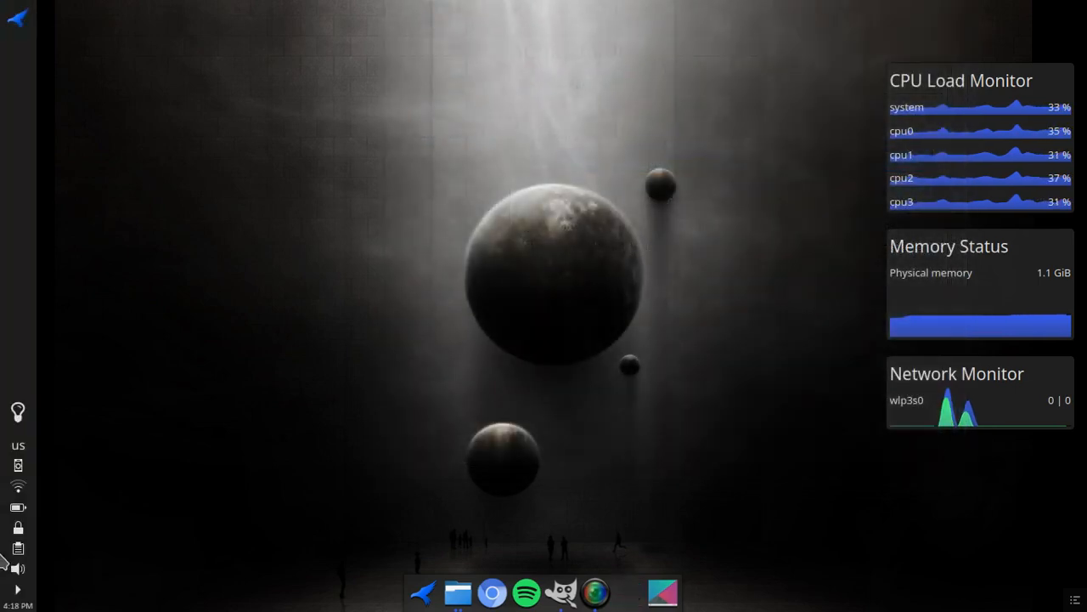
left_click(14, 594)
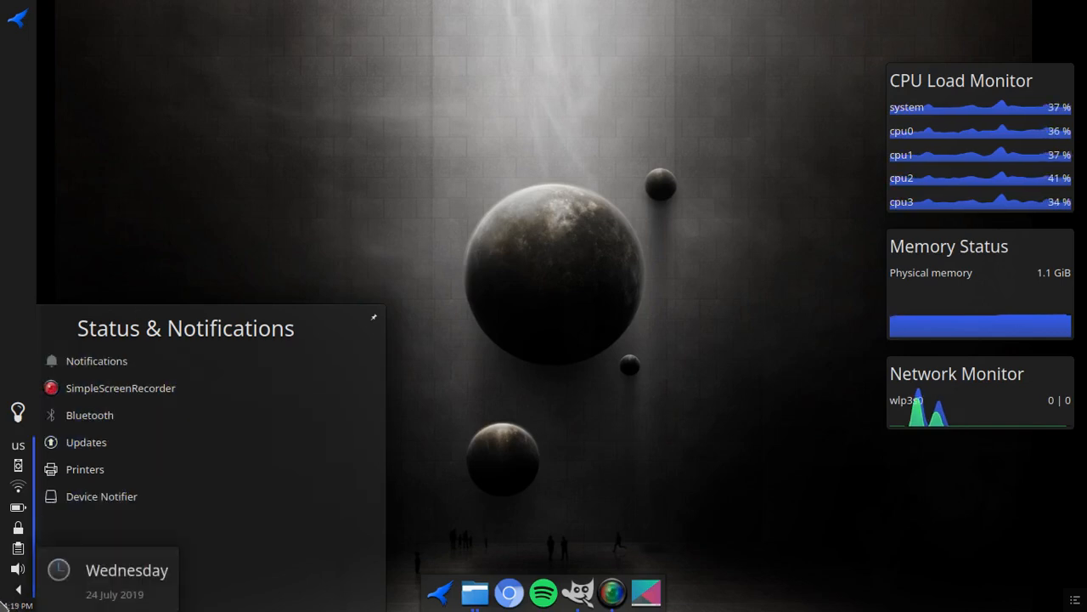
left_click(15, 552)
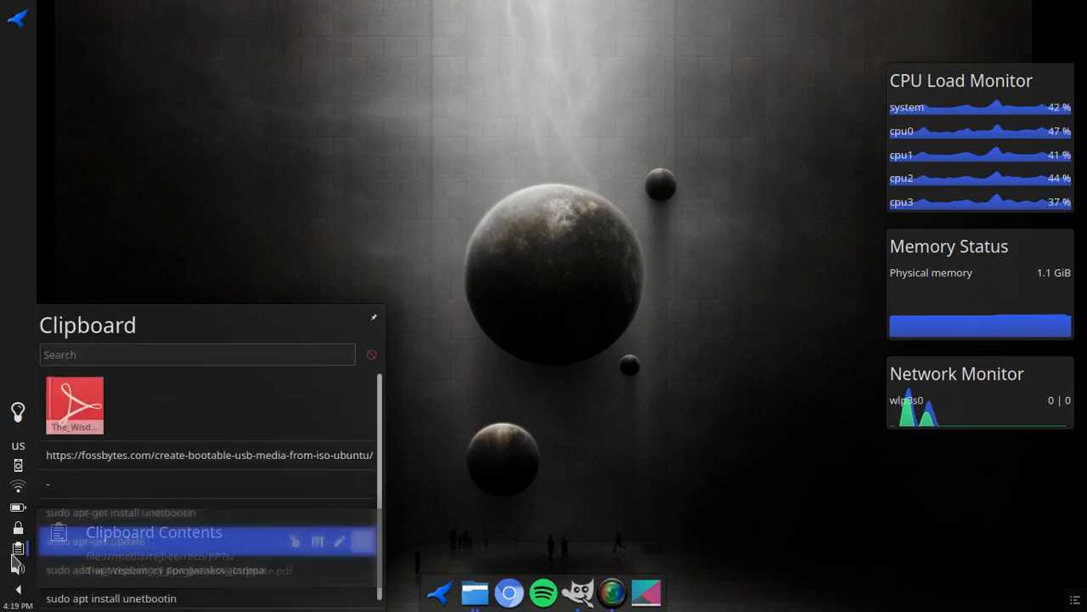
left_click(14, 554)
left_click(14, 552)
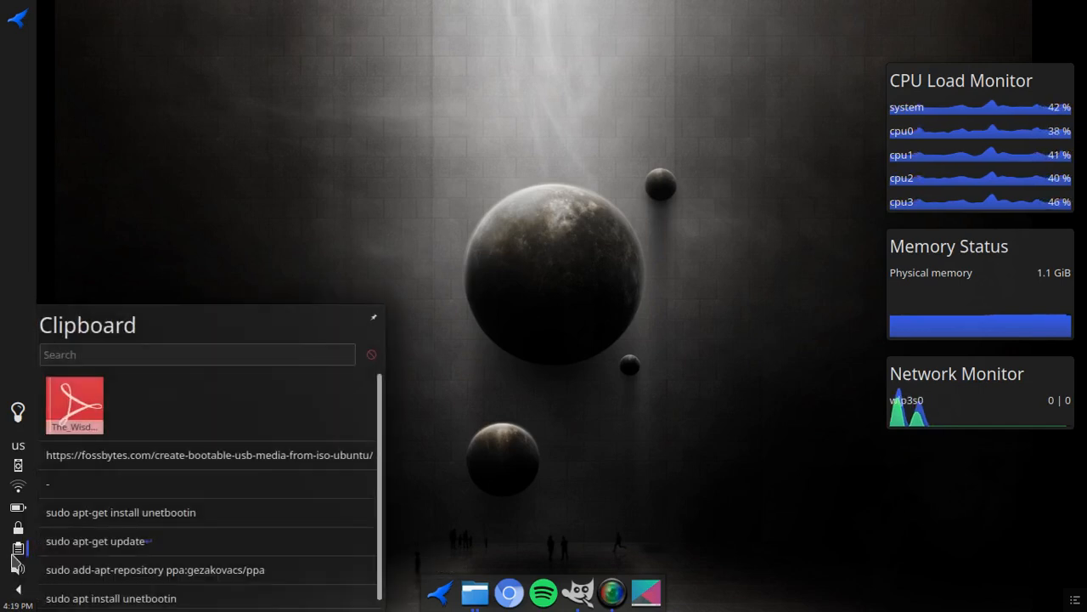
left_click(12, 557)
left_click(12, 556)
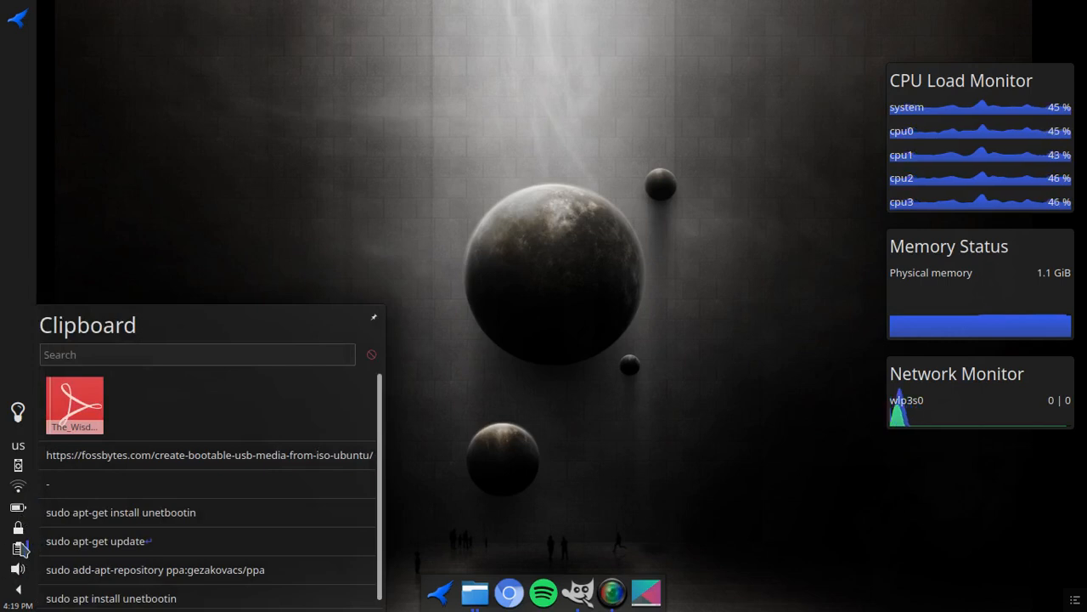
left_click(12, 557)
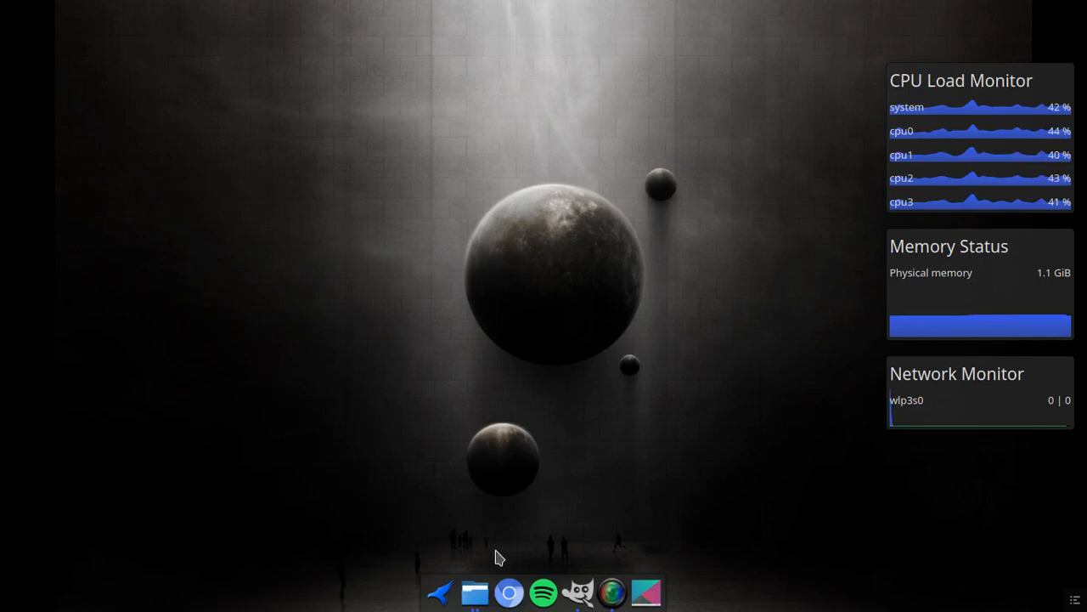
Launch WPS Writer from the application dashboard to view its blank document, and close it.
left_click(436, 594)
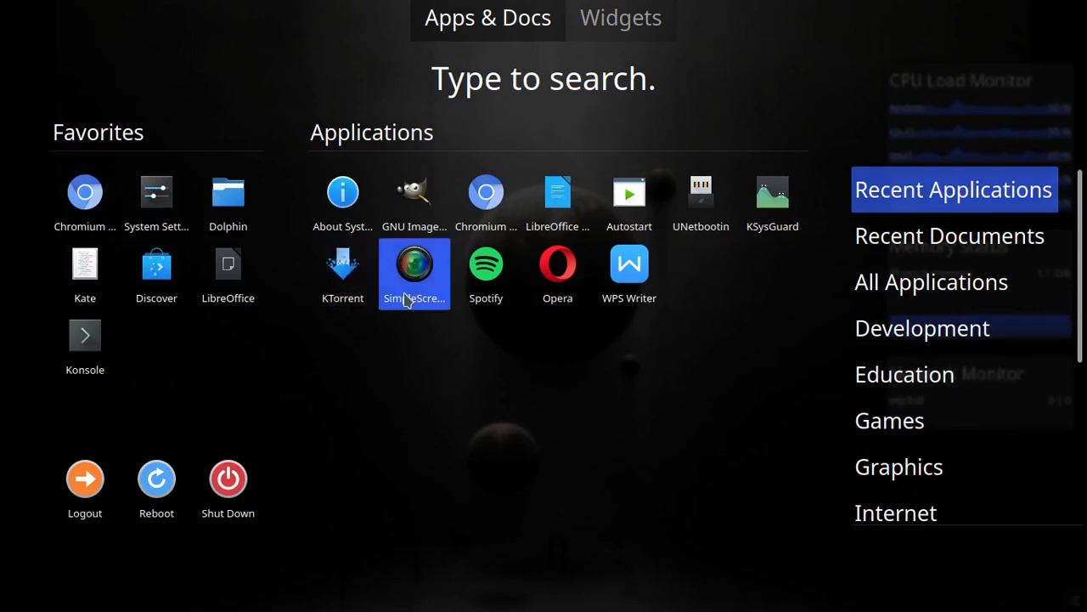
left_click(607, 293)
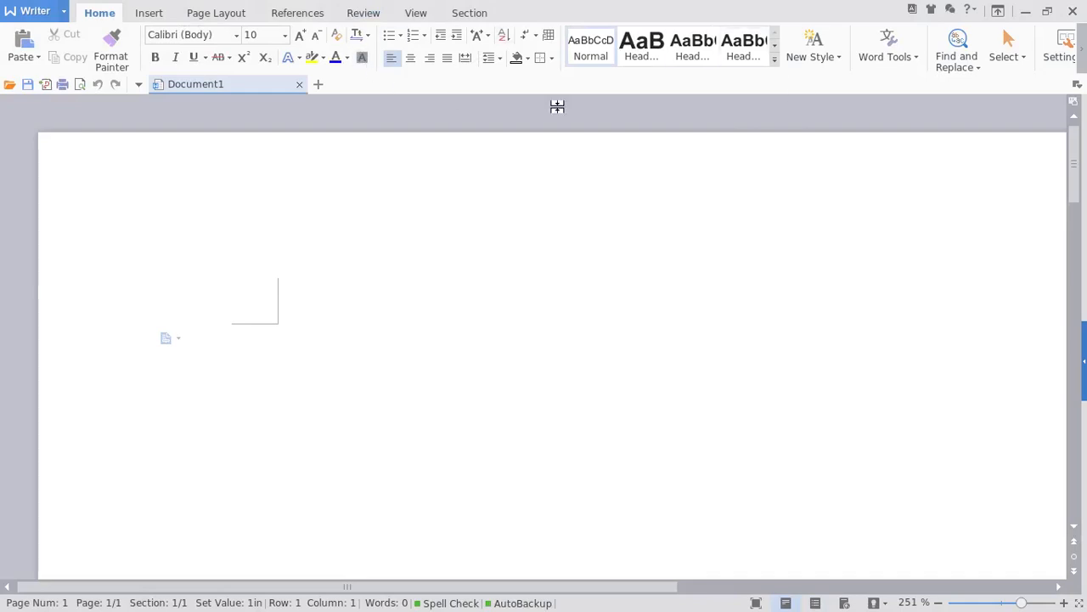
left_click(1073, 11)
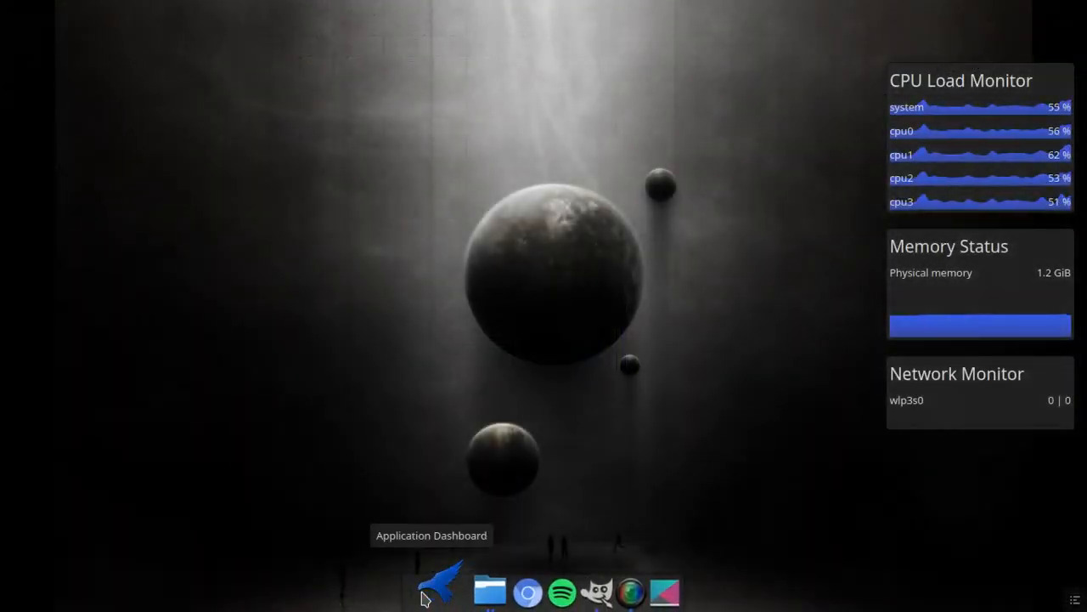
Launch LibreOffice Writer from the application dashboard, look at its recent documents and PDF and EPUB export options, and close it.
left_click(425, 593)
left_click(583, 209)
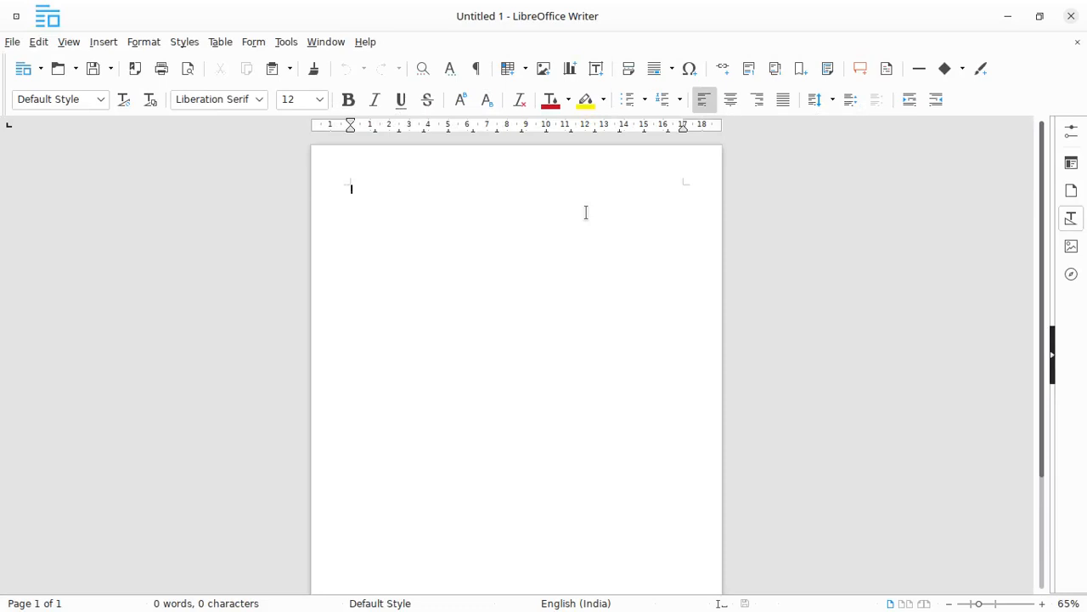
left_click(15, 41)
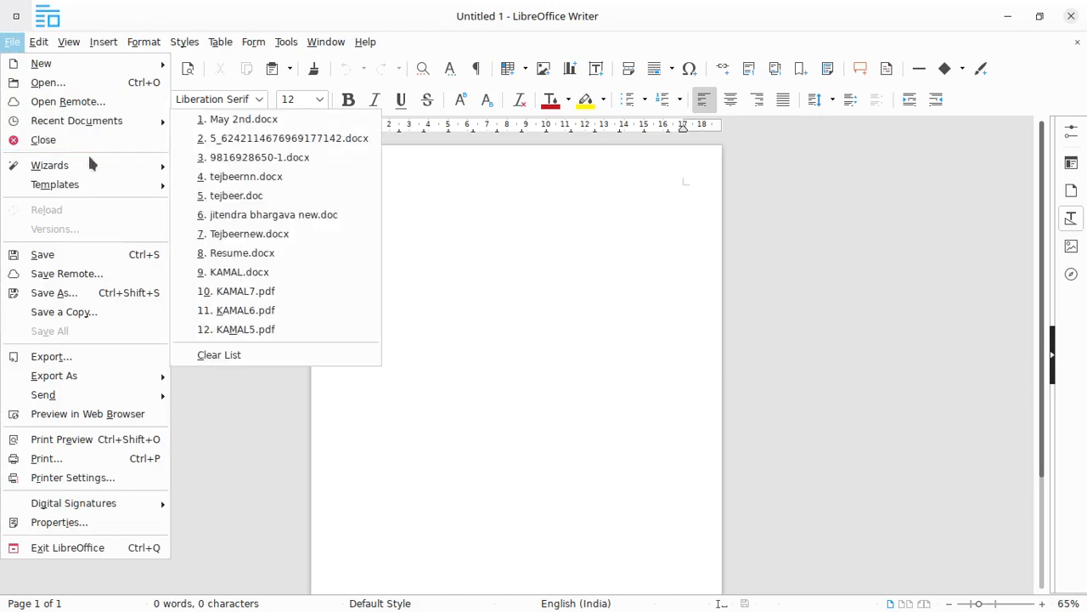
mouse_move(113, 385)
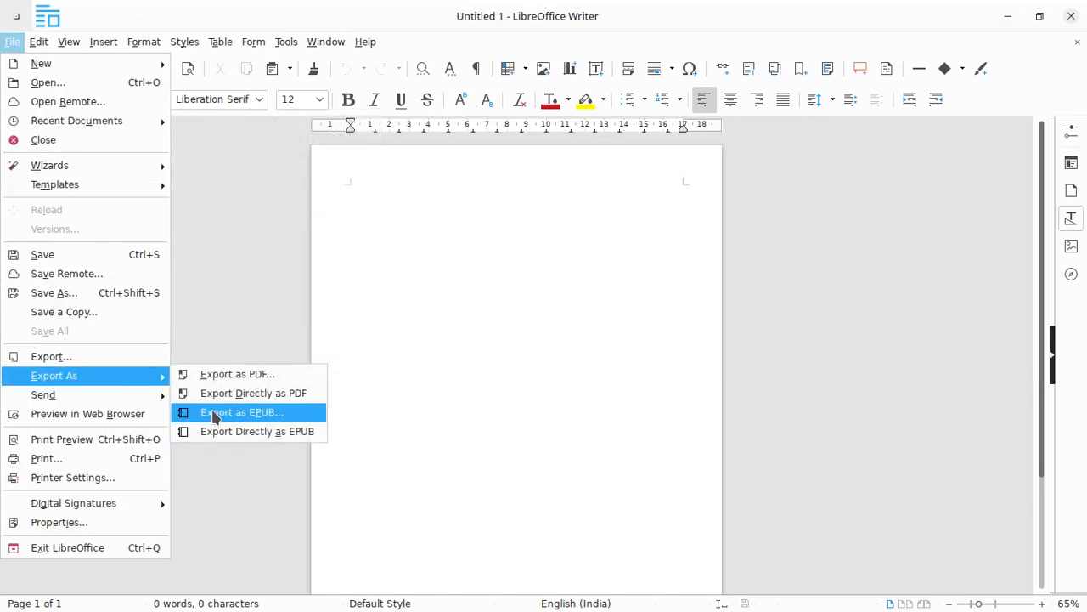
left_click(796, 274)
left_click(1078, 11)
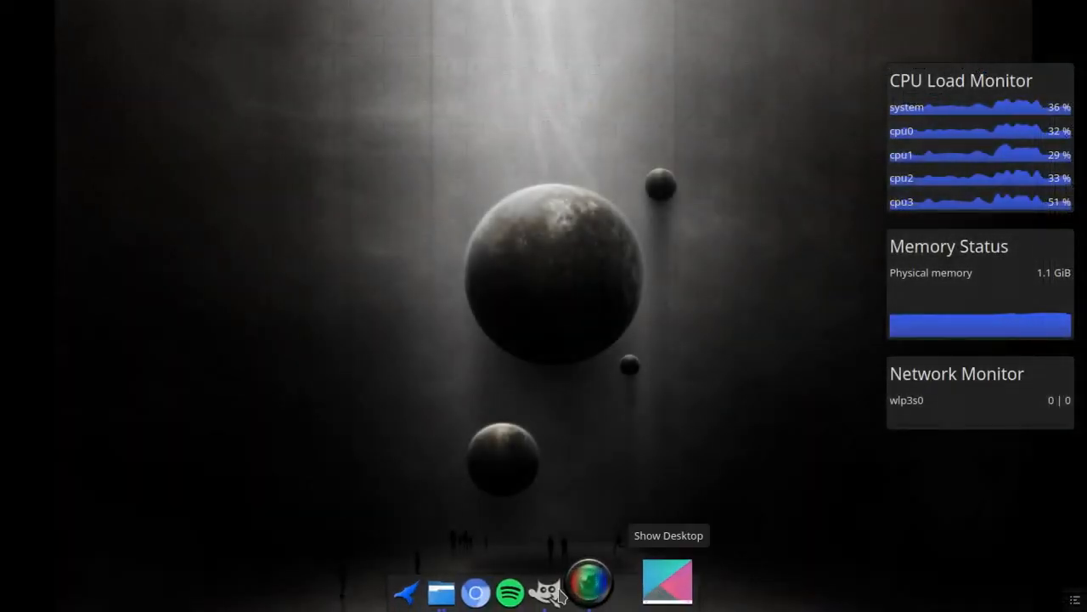
Read the software and hardware details in About System, and close the information window.
left_click(408, 592)
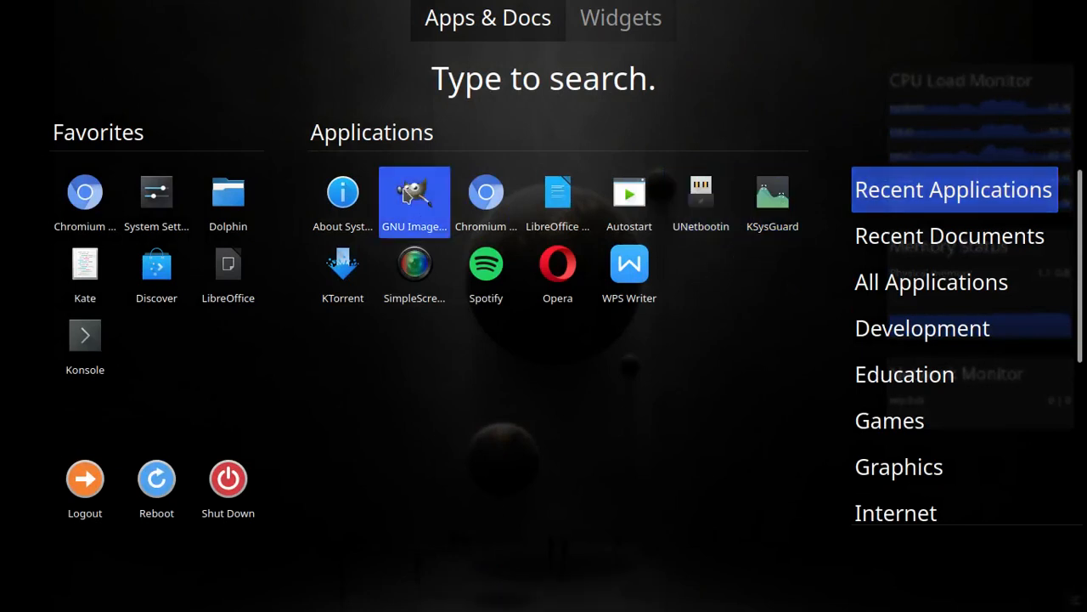
left_click(354, 210)
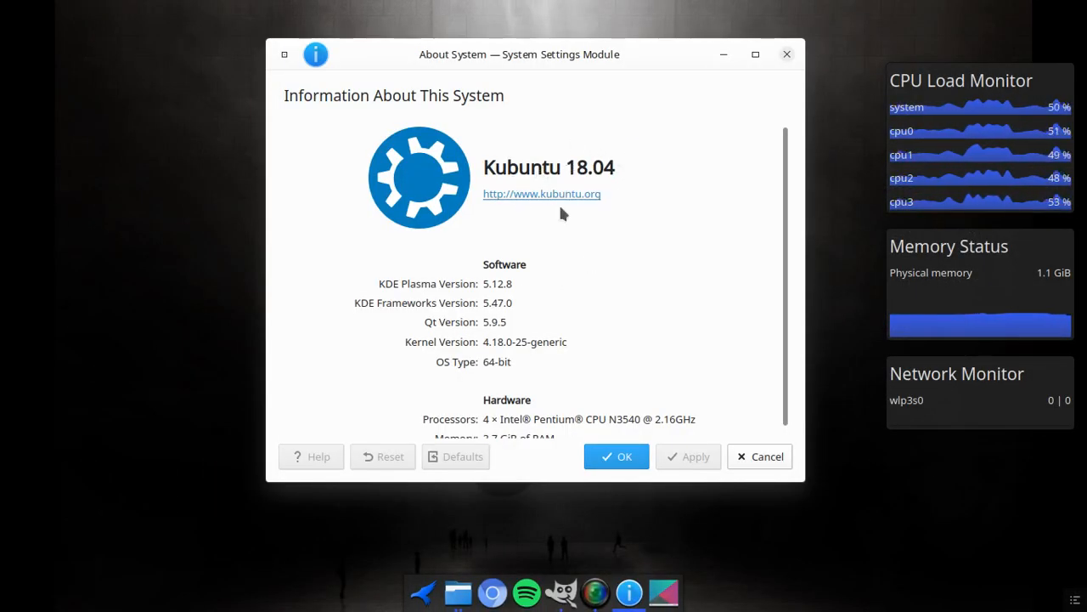
scroll(644, 185, "down", 1)
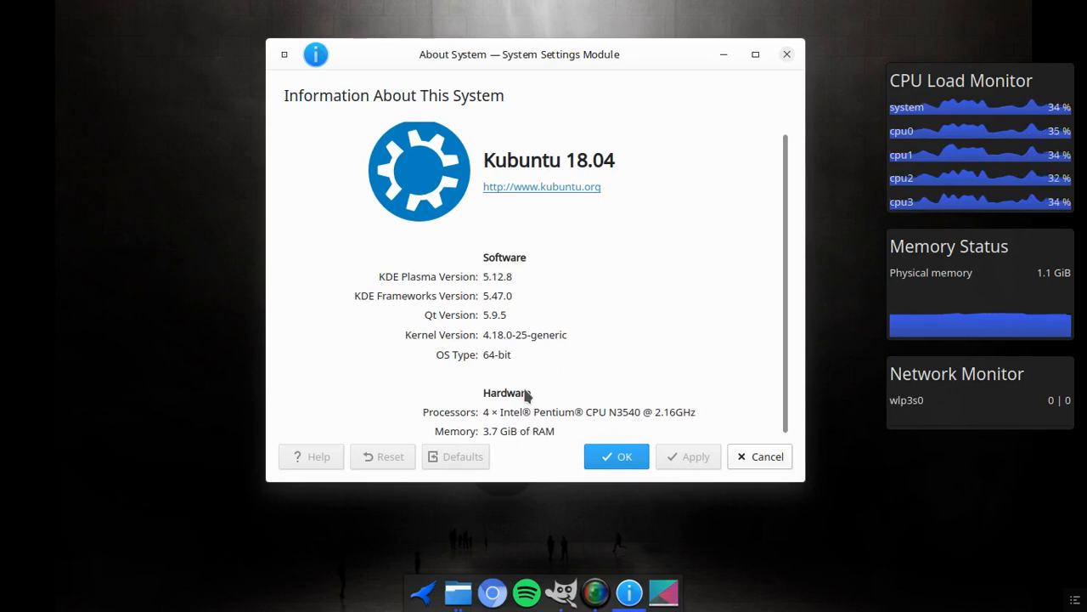
left_click(787, 53)
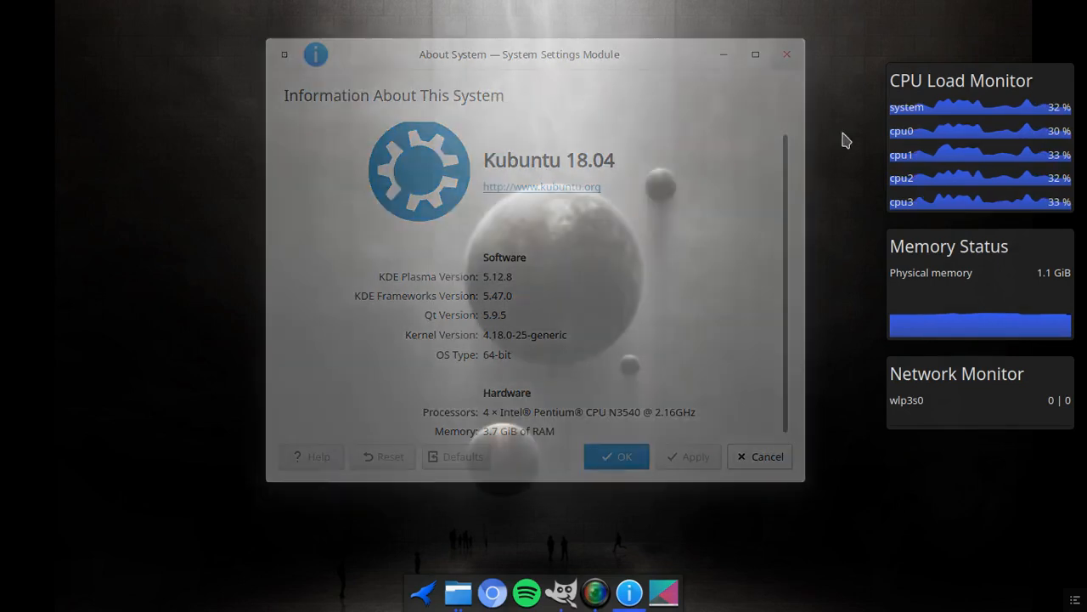
Search the launcher for "sys", open KSysGuard, examine the process table and the system load graphs, and close it.
left_click(10, 15)
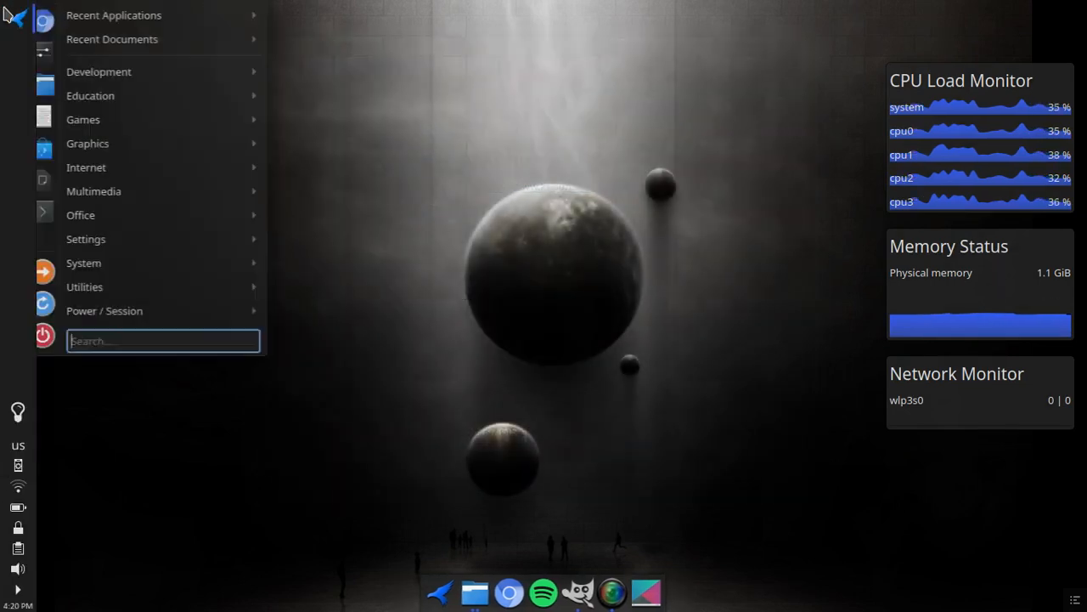
type("sys")
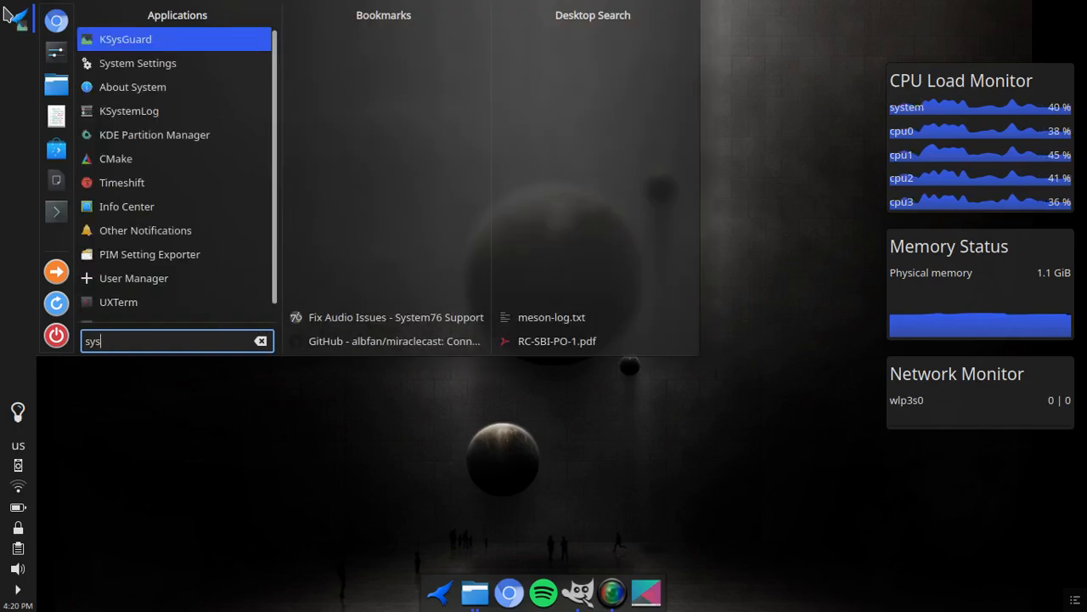
key("Return")
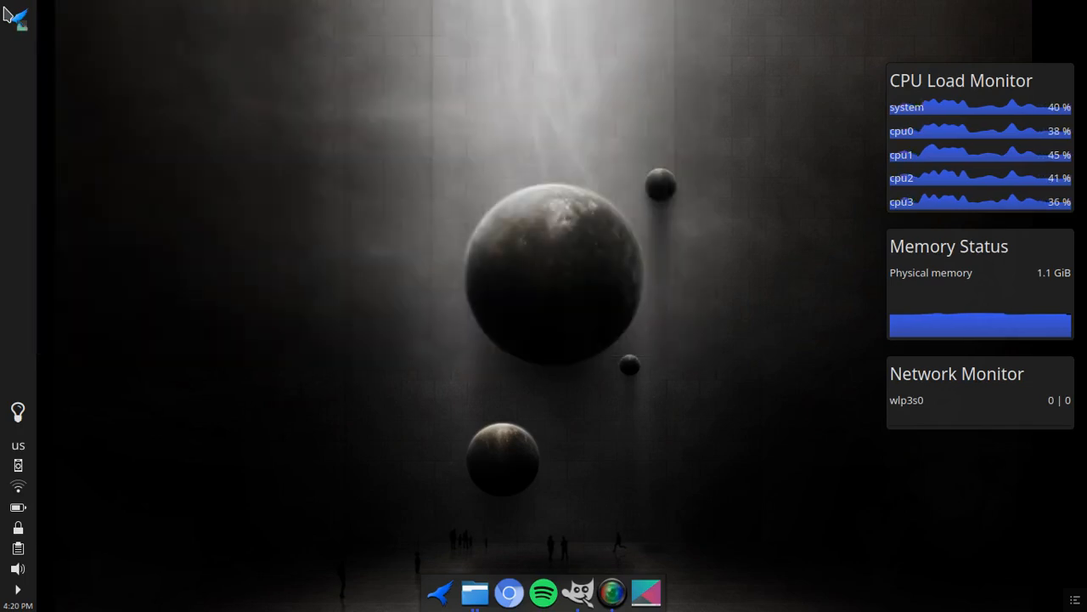
left_click_drag(283, 17, 326, 30)
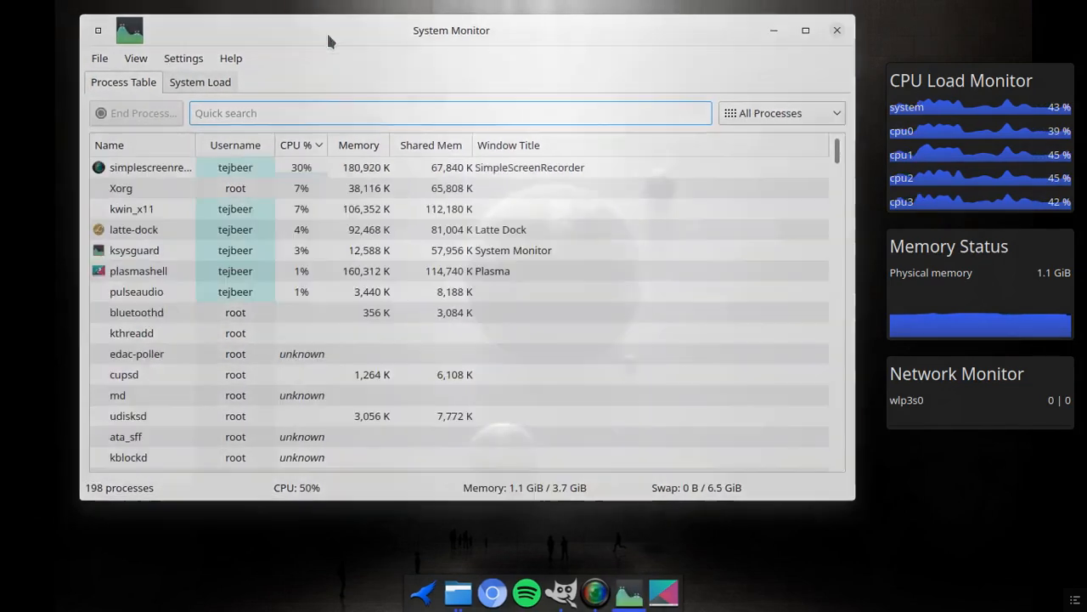
left_click(197, 82)
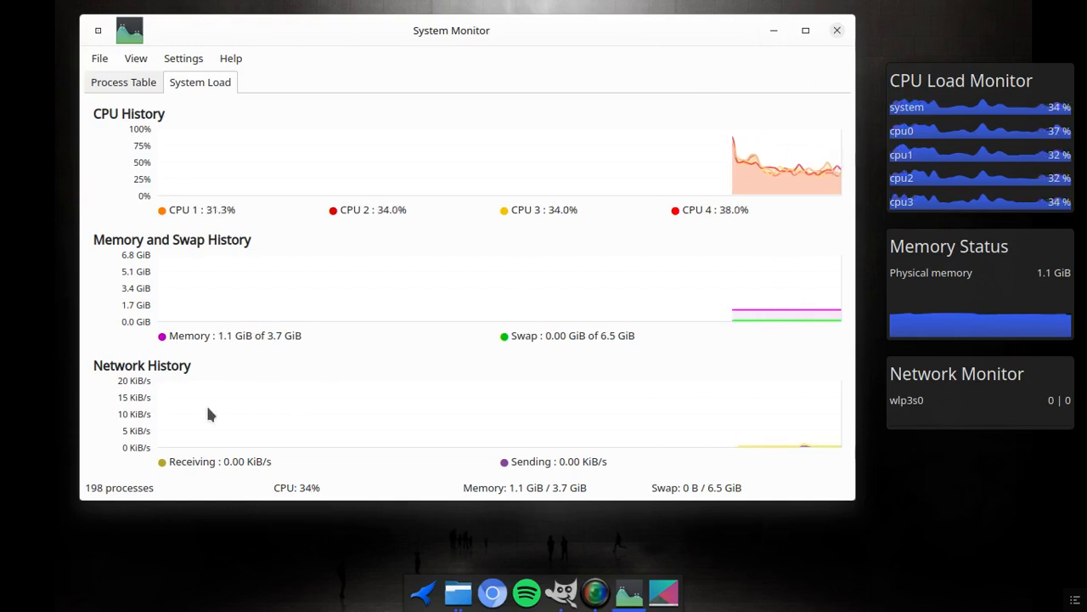
mouse_move(208, 412)
mouse_move(382, 310)
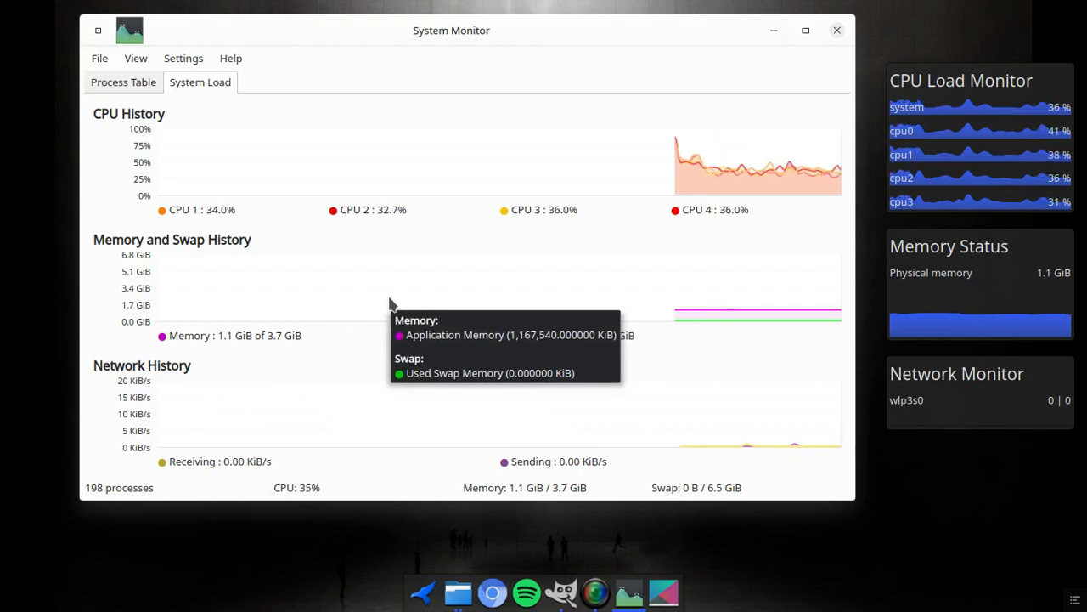
left_click(838, 30)
Launch Discover from the application dashboard, examine the software sources and the Flatpak, PackageKit and Snap backends in its settings, and close it.
left_click(416, 586)
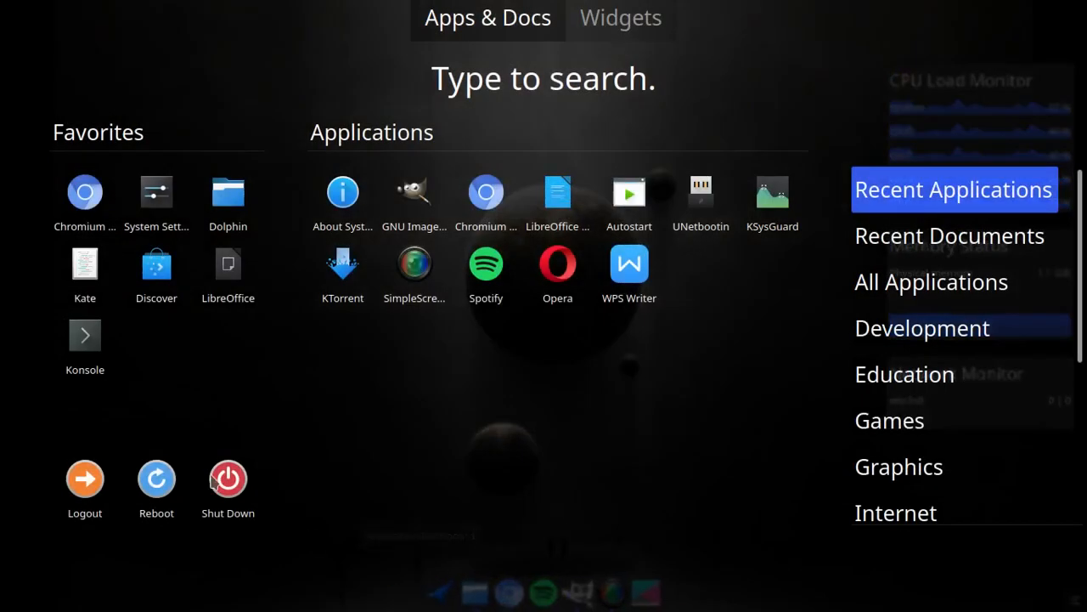
left_click(149, 276)
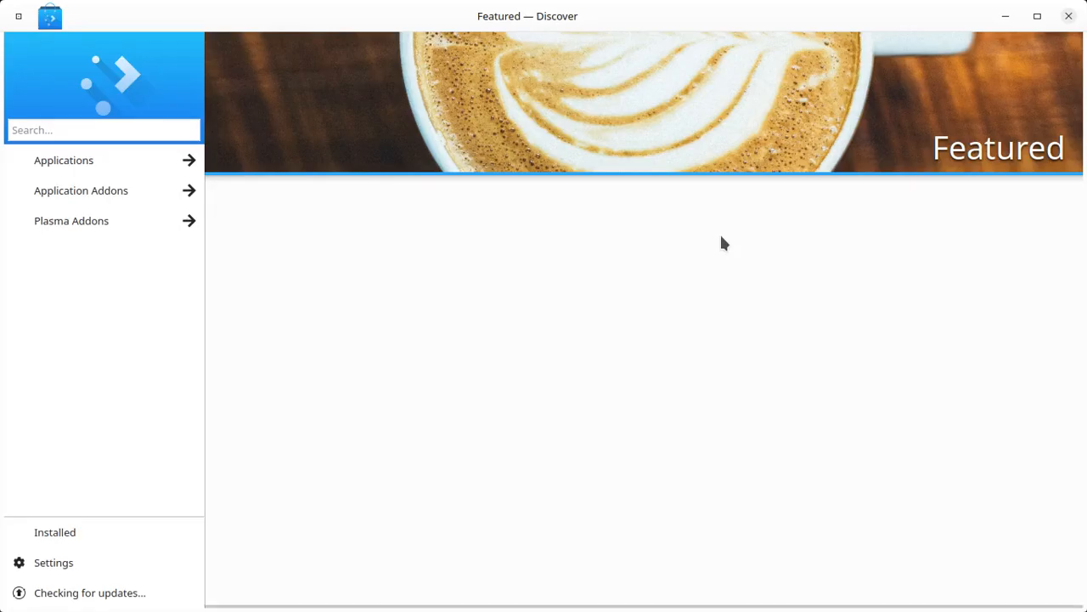
left_click(61, 571)
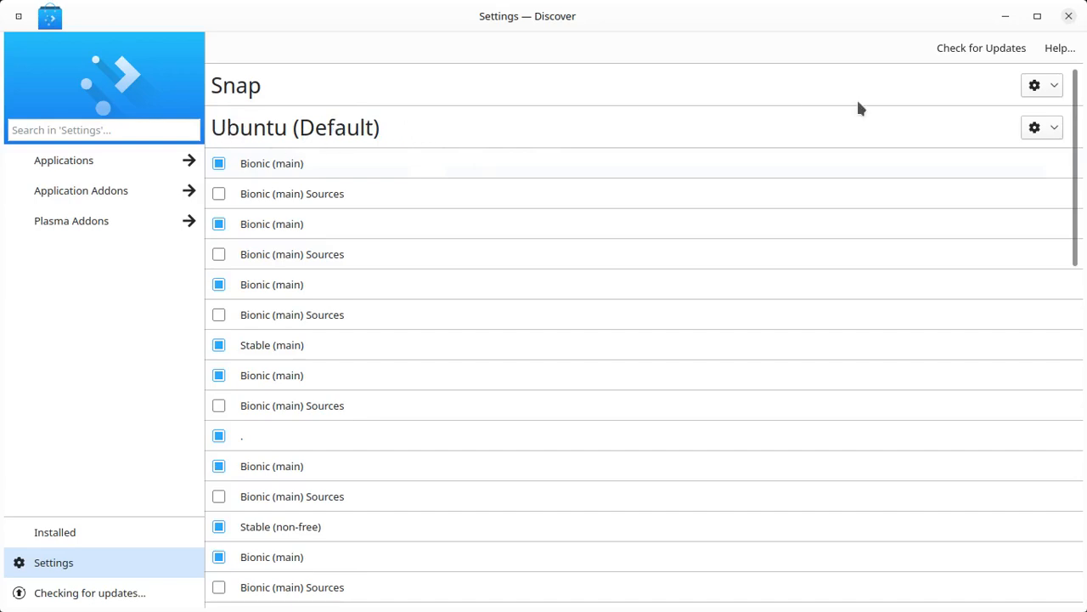
scroll(776, 387, "down", 15)
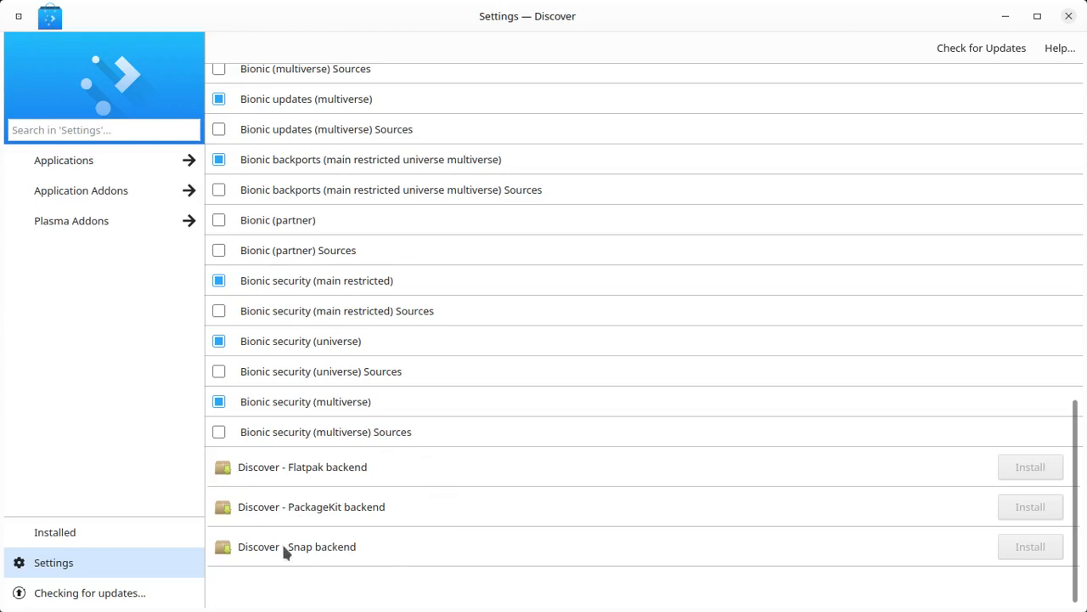
scroll(624, 515, "up", 15)
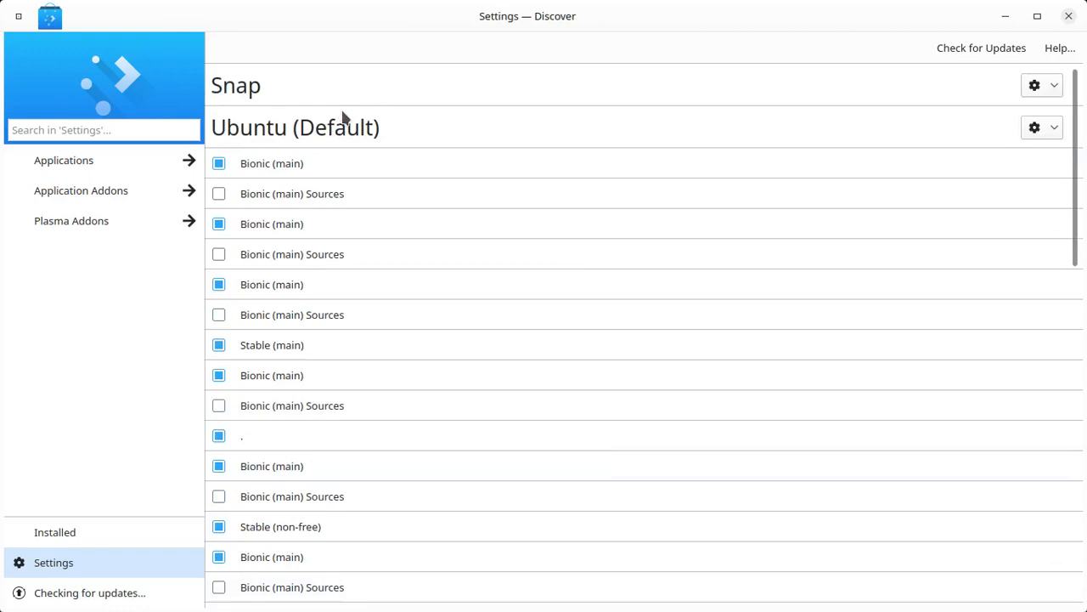
left_click(1069, 16)
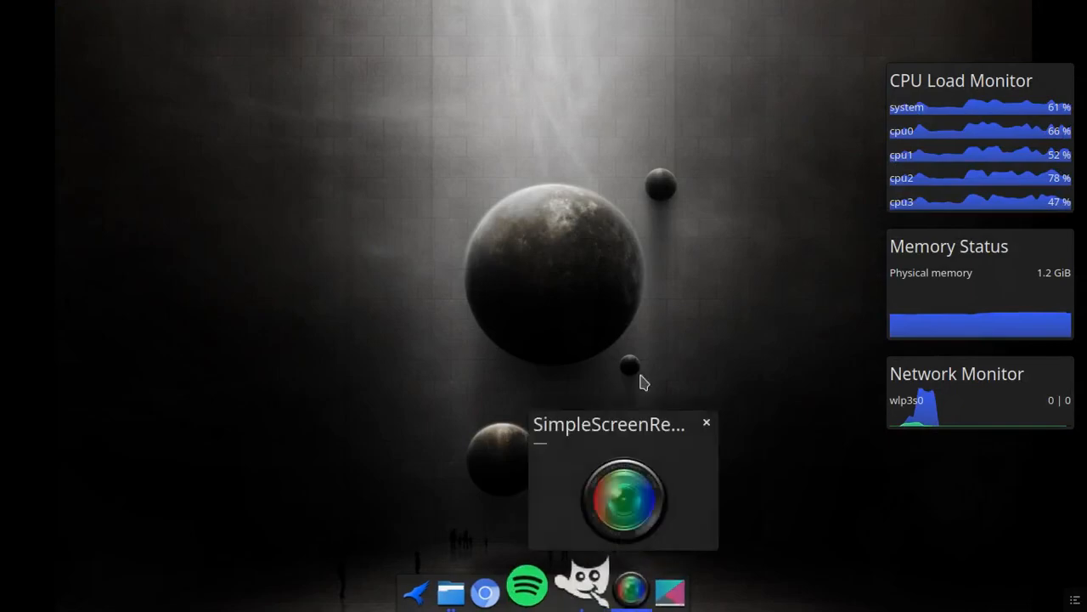
Bring up the Dolphin home folder, play the Punjabi song MP4 in VLC, and lower the volume to 60%.
left_click(473, 593)
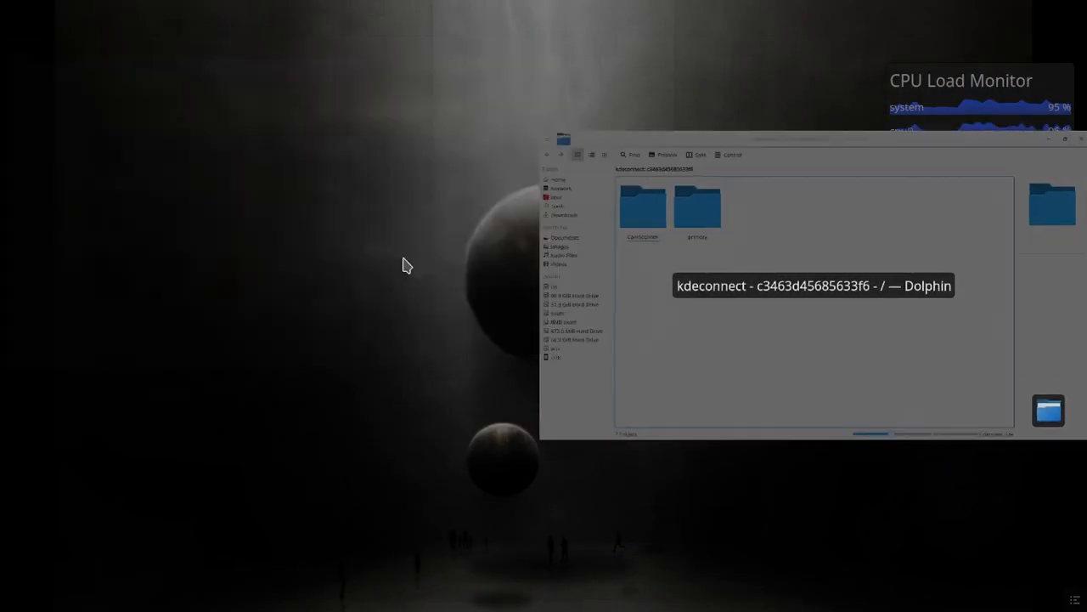
left_click(406, 265)
left_click(643, 468)
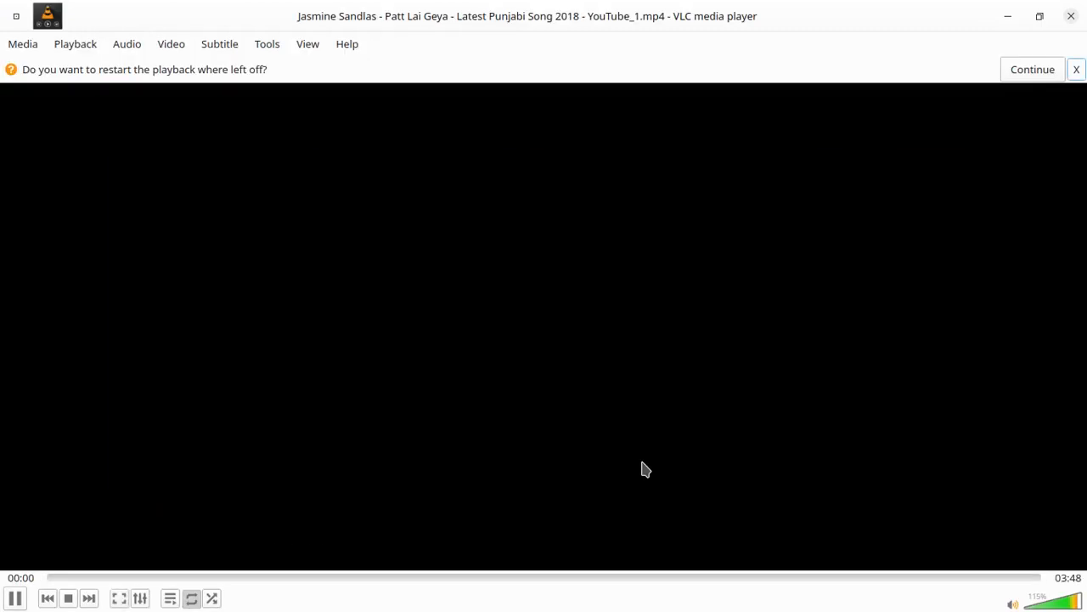
scroll(667, 422, "down", 1)
scroll(667, 423, "down", 7)
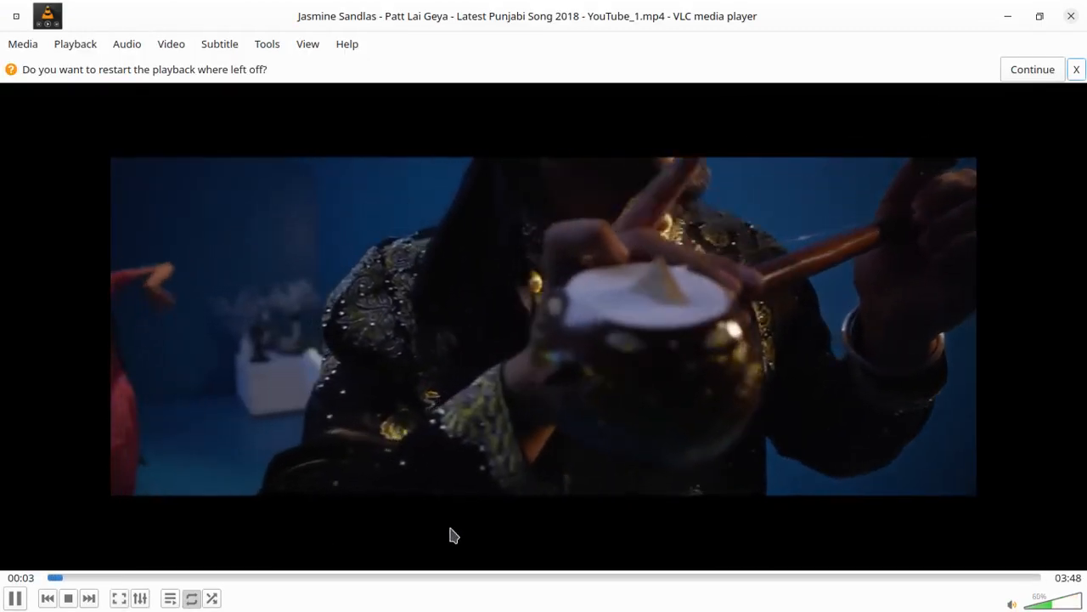
Skip the video ahead to about 01:21, set the volume to 65%, and pause and close VLC.
left_click(396, 577)
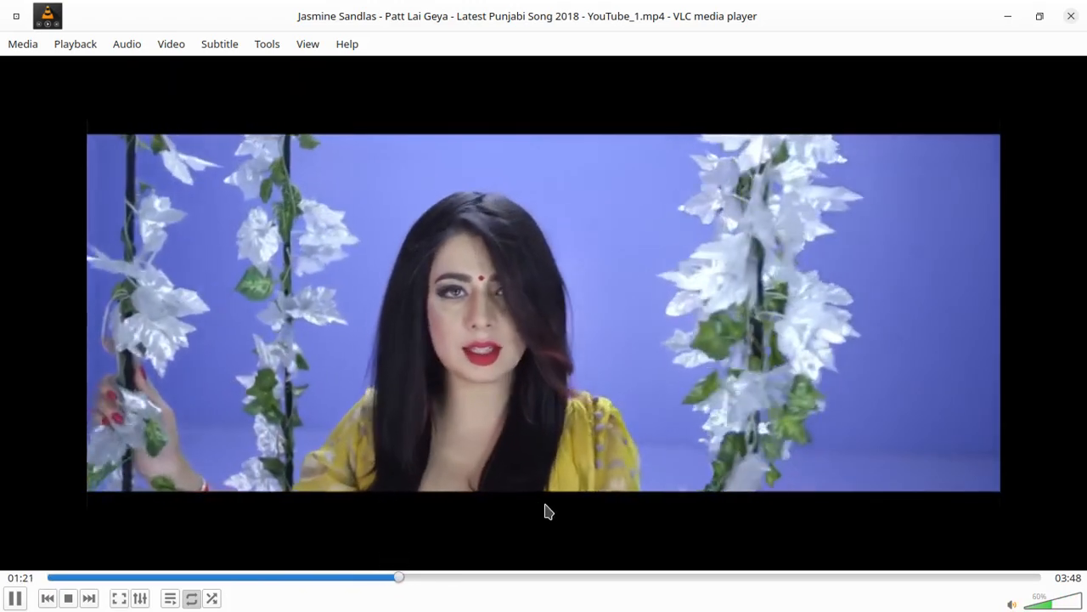
scroll(546, 510, "up", 1)
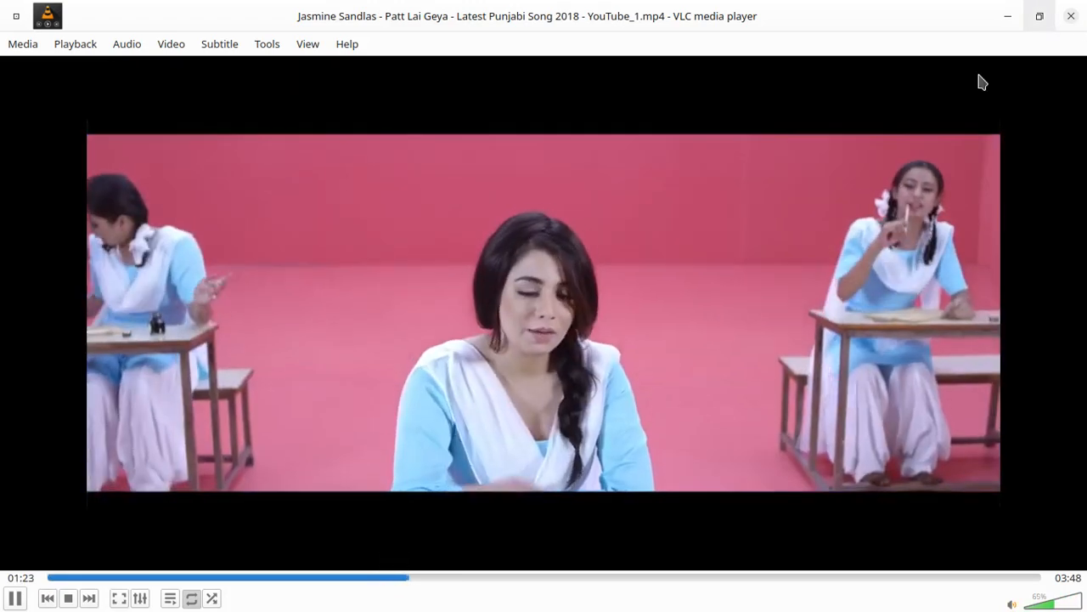
mouse_move(5, 592)
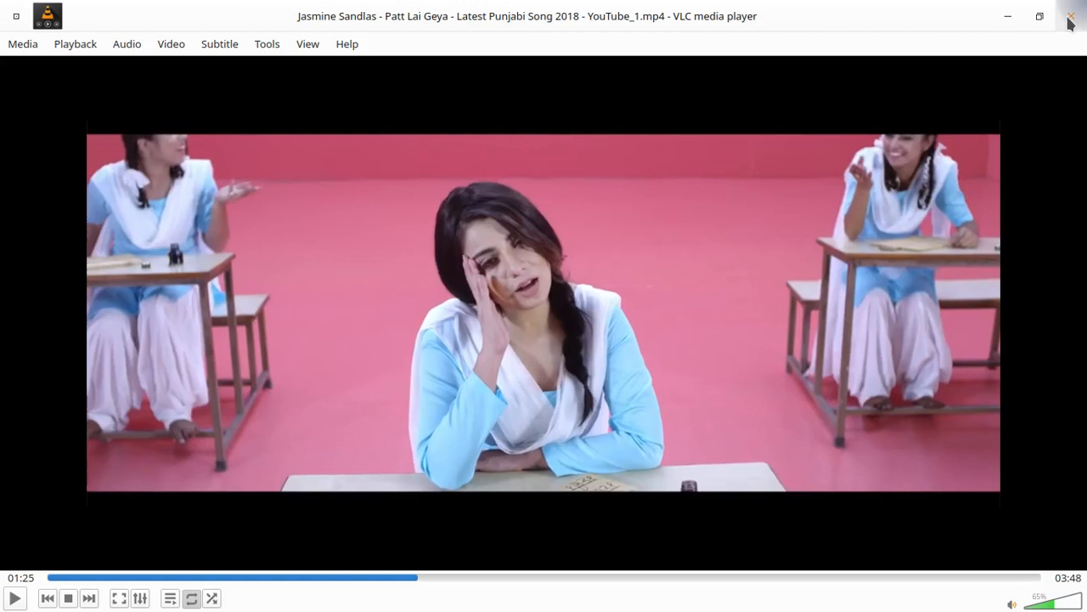
left_click(1070, 23)
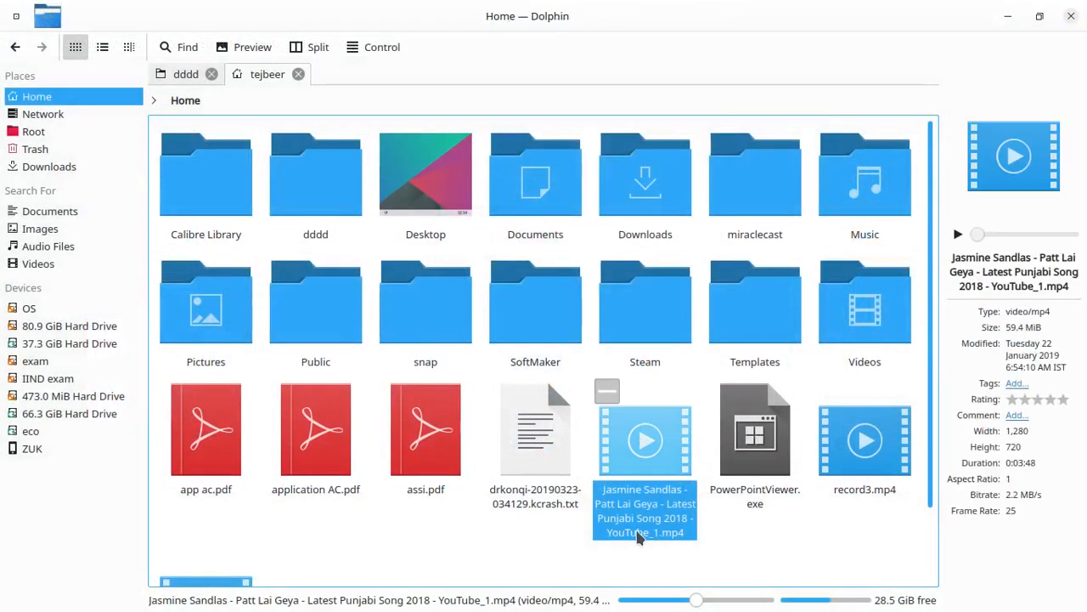
Open The_Wisdom_of_Forgiveness,_Intimate.pdf from the dddd folder in Okular and browse through it to the top of page 29.
left_click(188, 76)
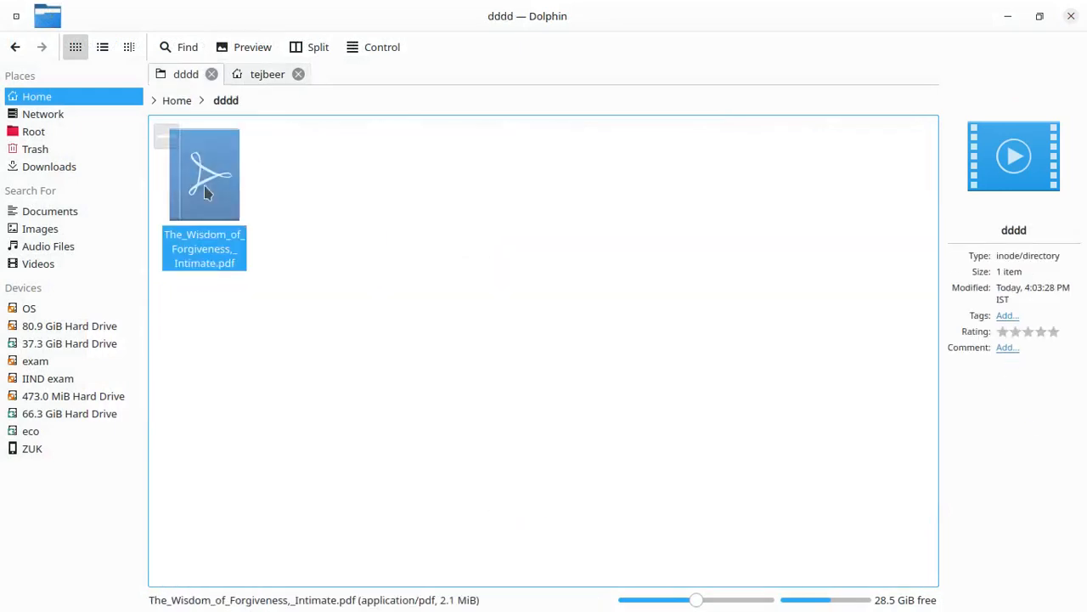
double_click(206, 192)
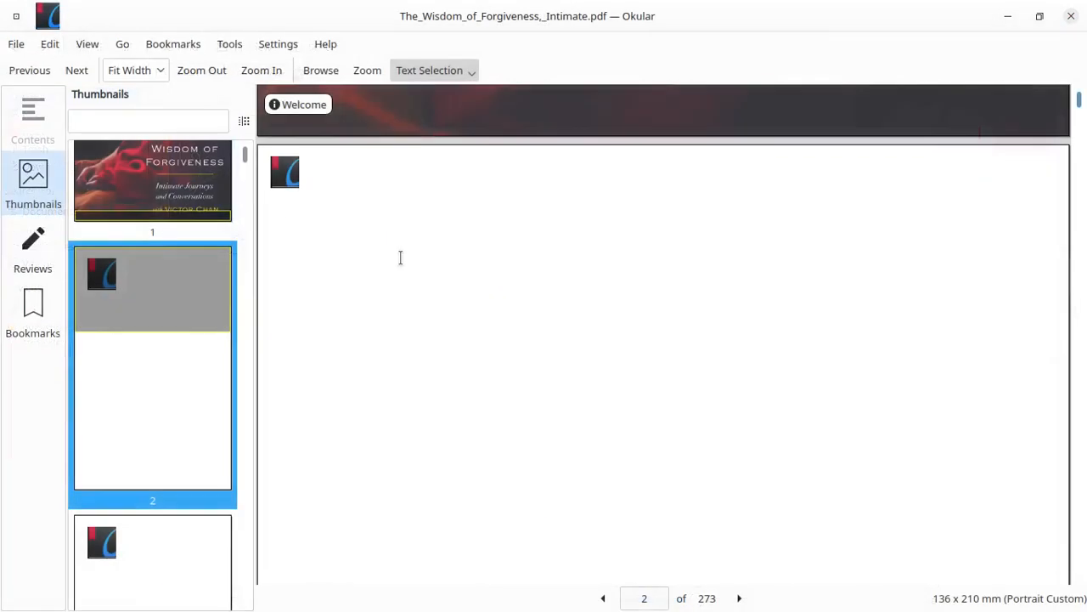
scroll(526, 288, "down", 10)
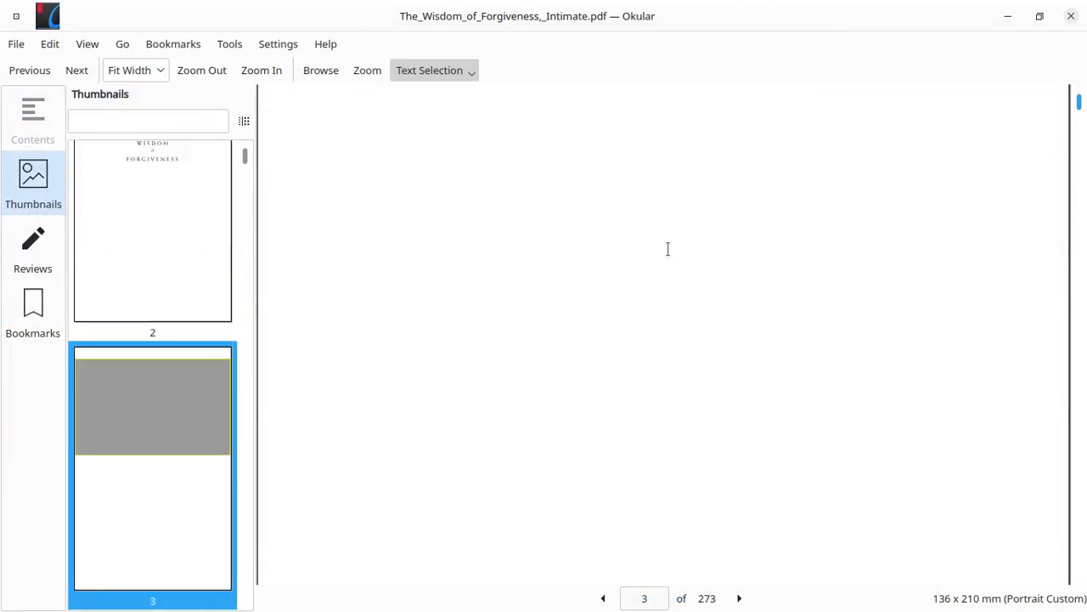
scroll(668, 248, "down", 10)
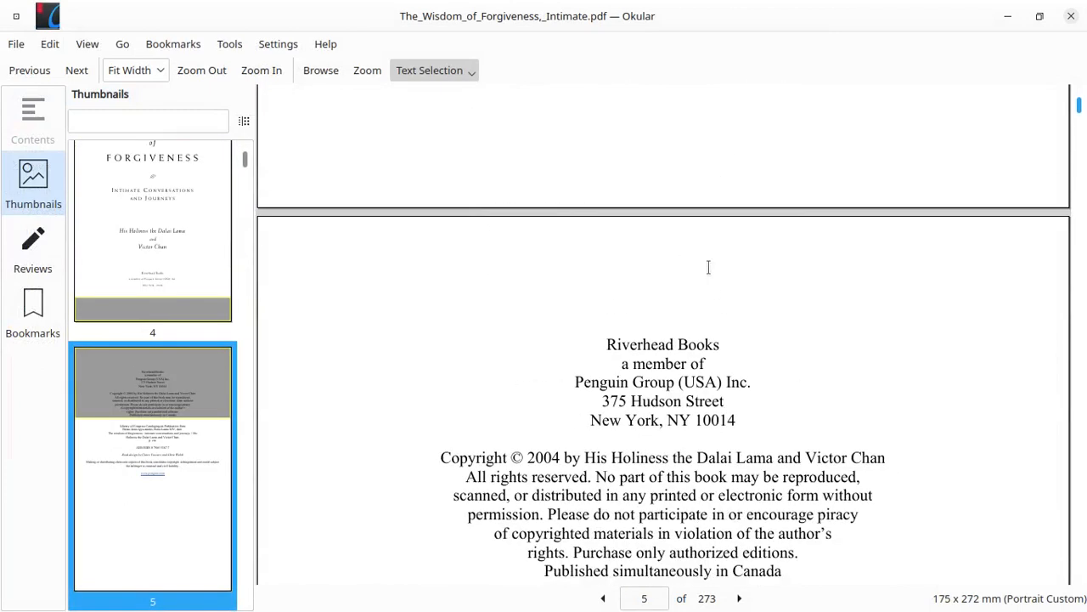
scroll(891, 269, "down", 5)
left_click_drag(1081, 109, 1083, 167)
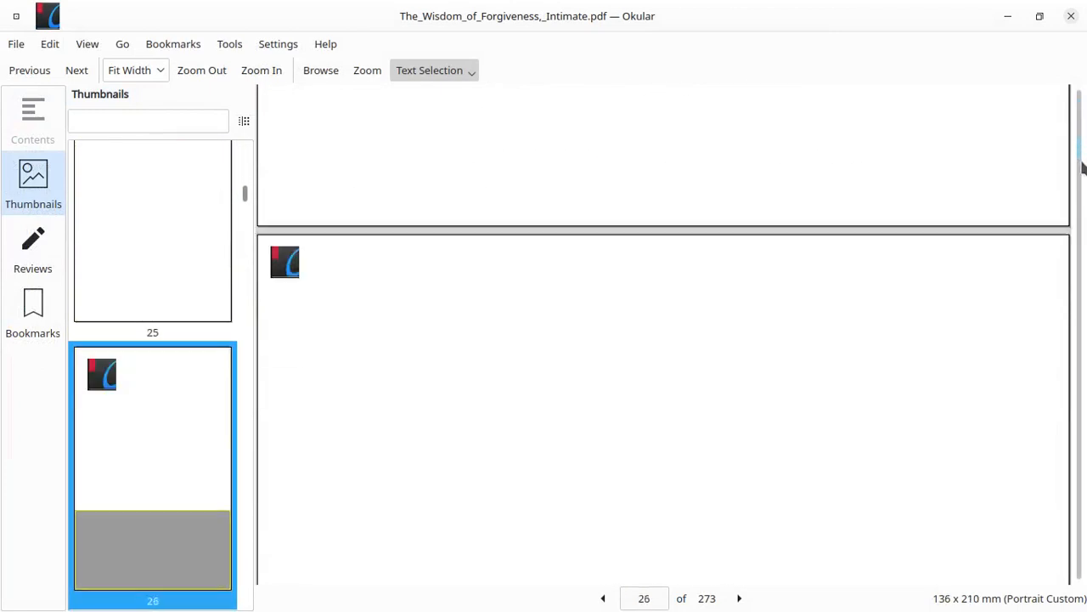
scroll(503, 235, "up", 5)
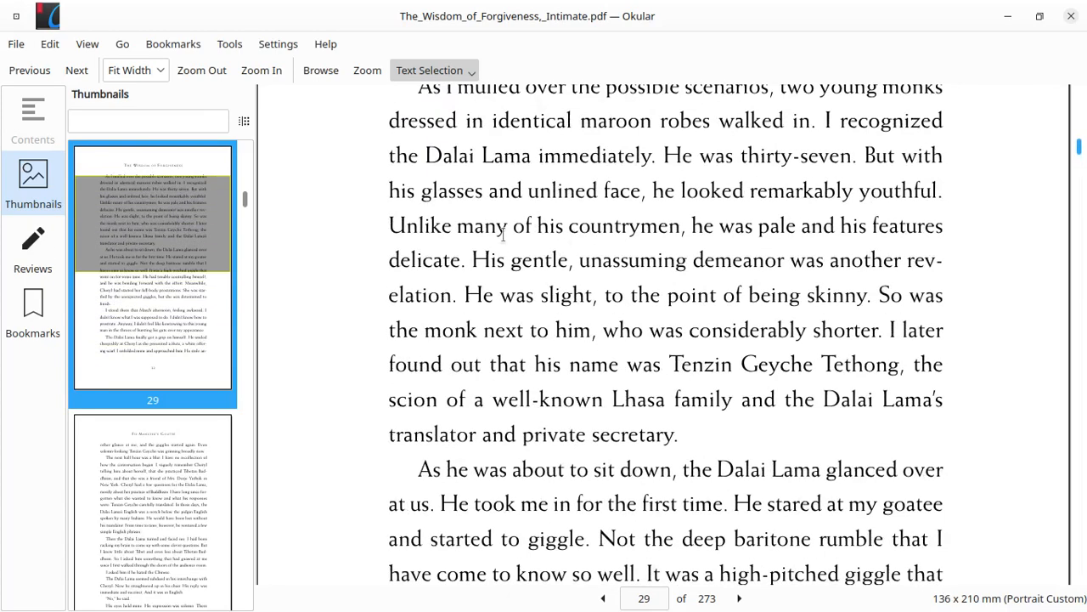
scroll(400, 154, "up", 3)
Highlight the opening lines of page 29, starting at "As I mulled over", in light blue with the Review annotation tools.
left_click_drag(411, 221, 818, 434)
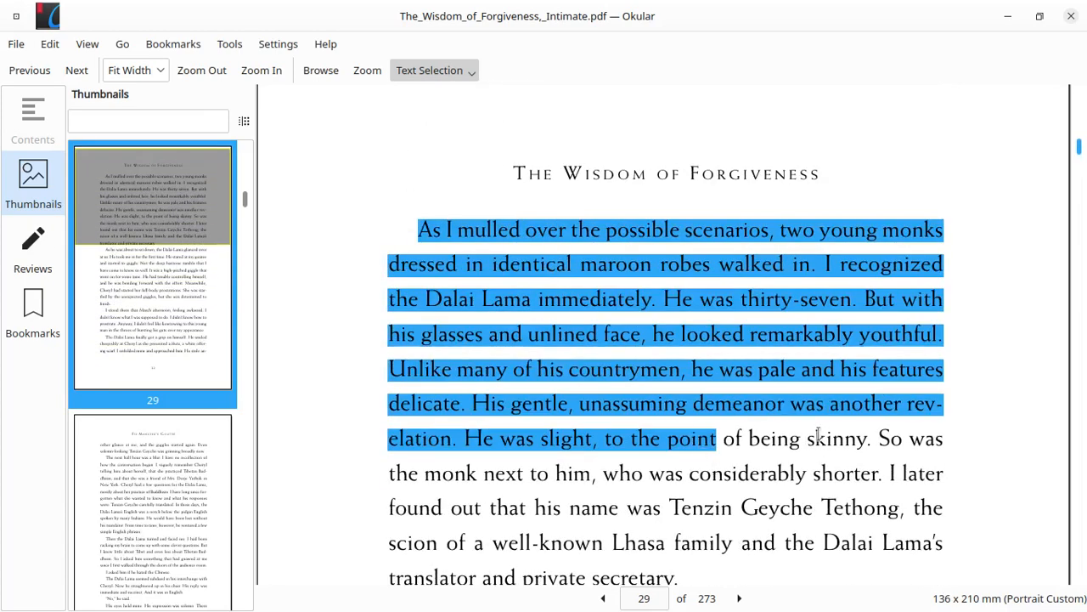
left_click(678, 404)
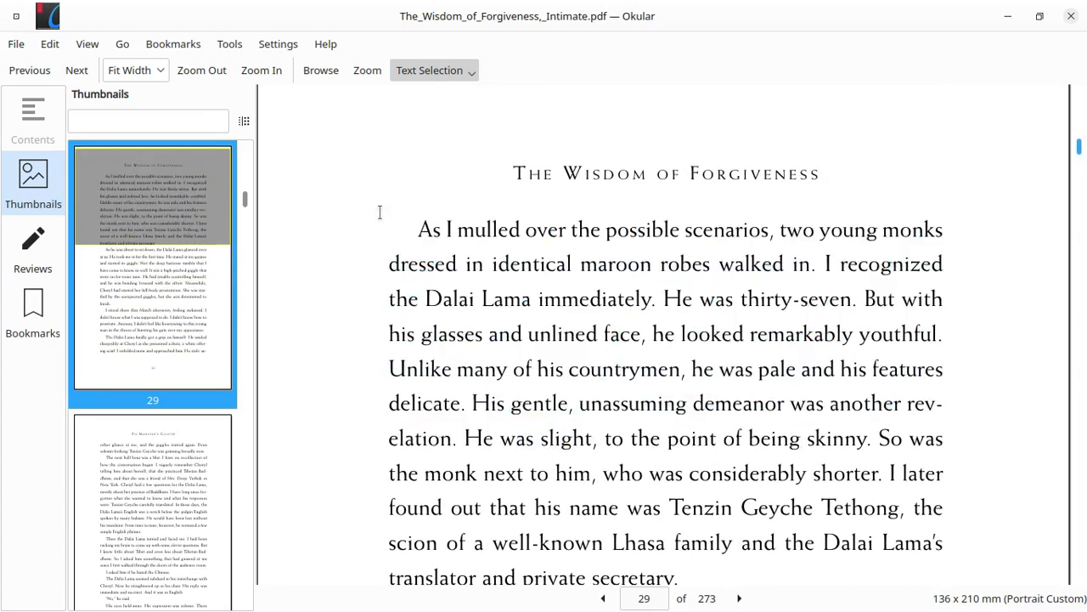
left_click(229, 43)
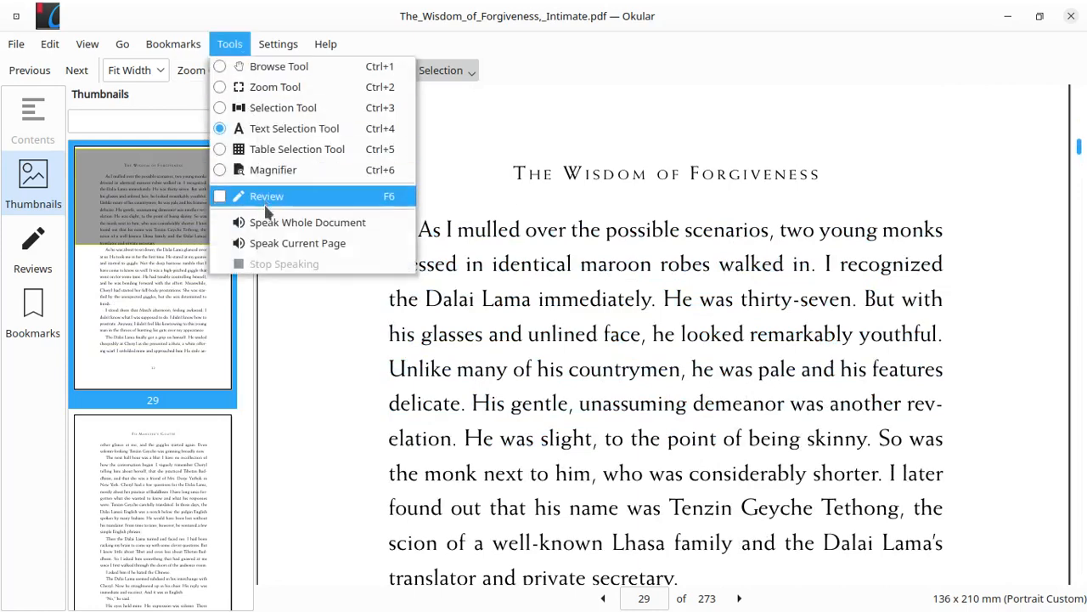
left_click(274, 197)
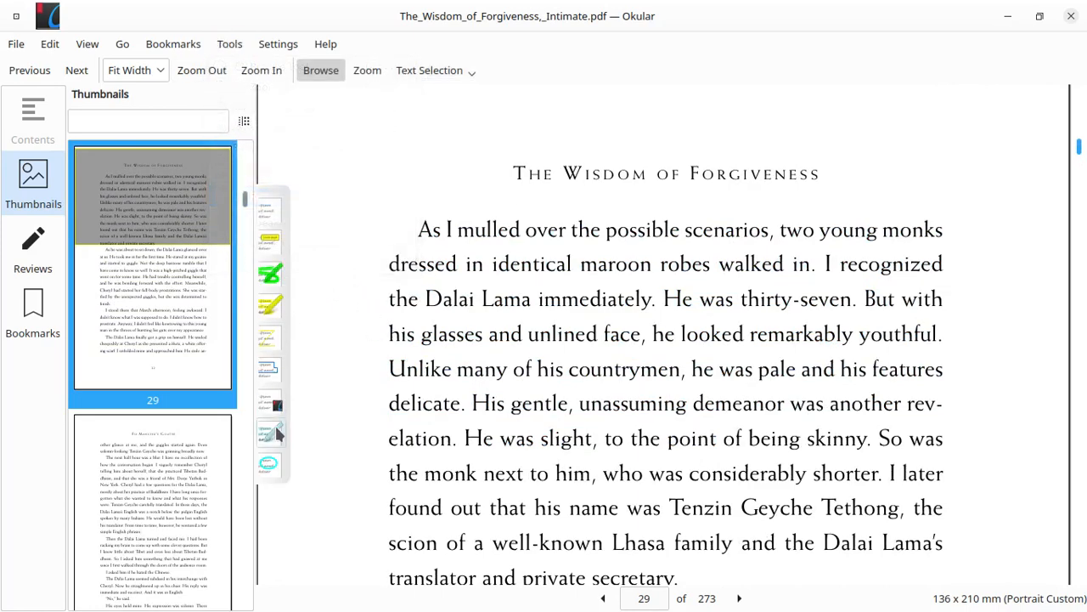
left_click_drag(416, 228, 698, 439)
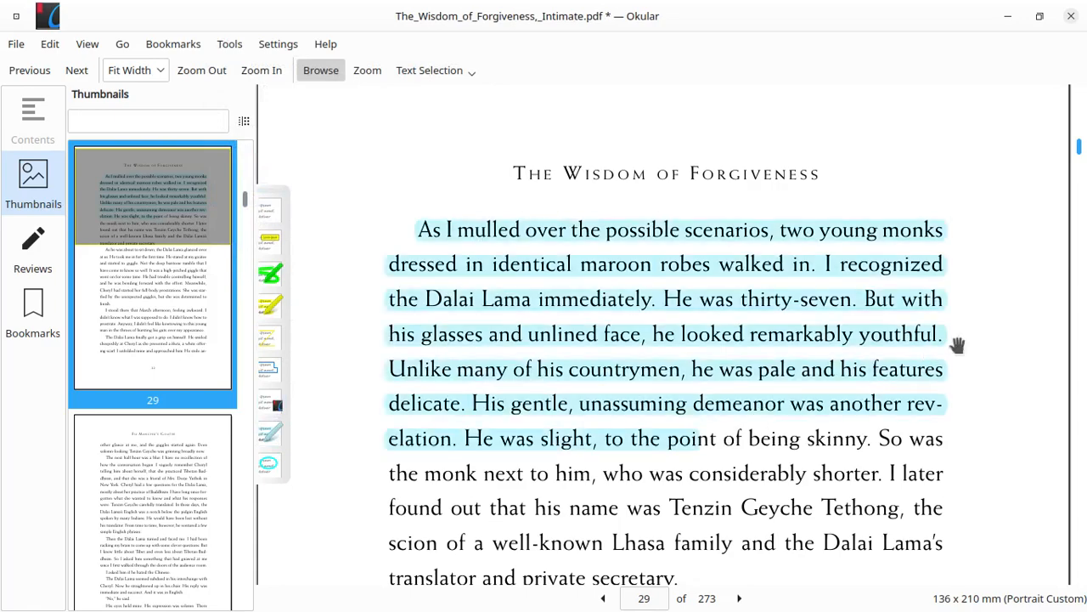
Look at the text on page 30, close the PDF discarding its changes, and minimize the Dolphin window.
scroll(1015, 338, "down", 15)
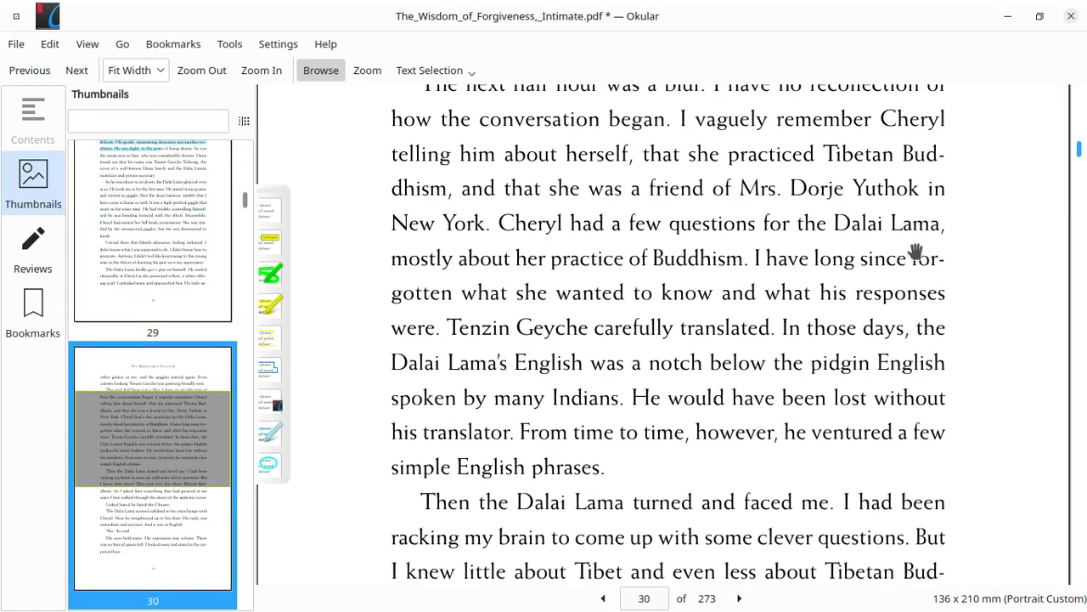
left_click(1072, 17)
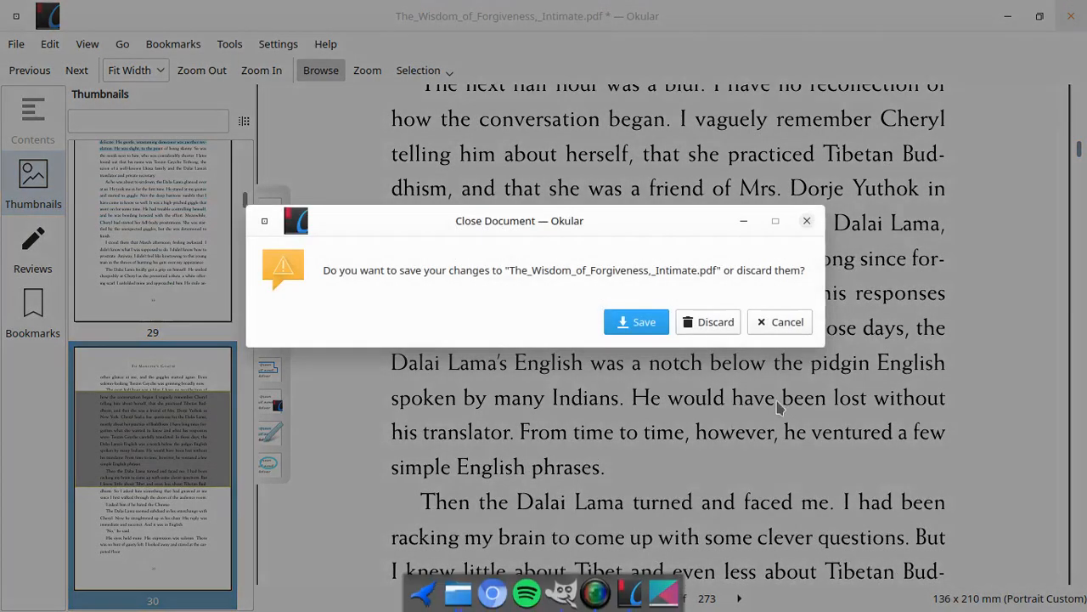
left_click(704, 328)
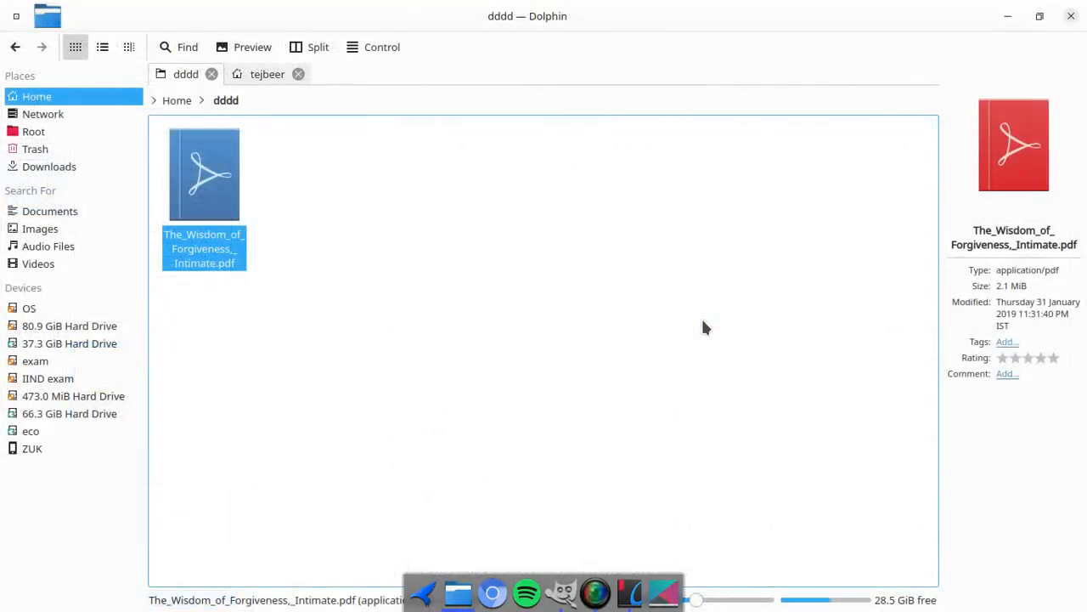
left_click(1006, 17)
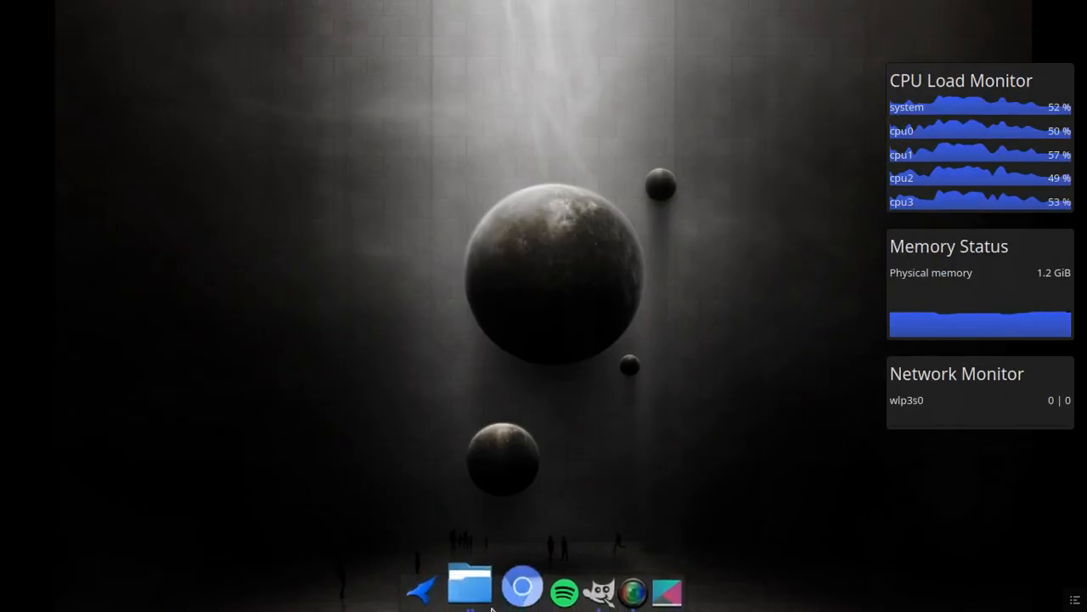
Browse the Development, Education, Games and Graphics categories in the application launcher and launch Inkscape.
left_click(427, 584)
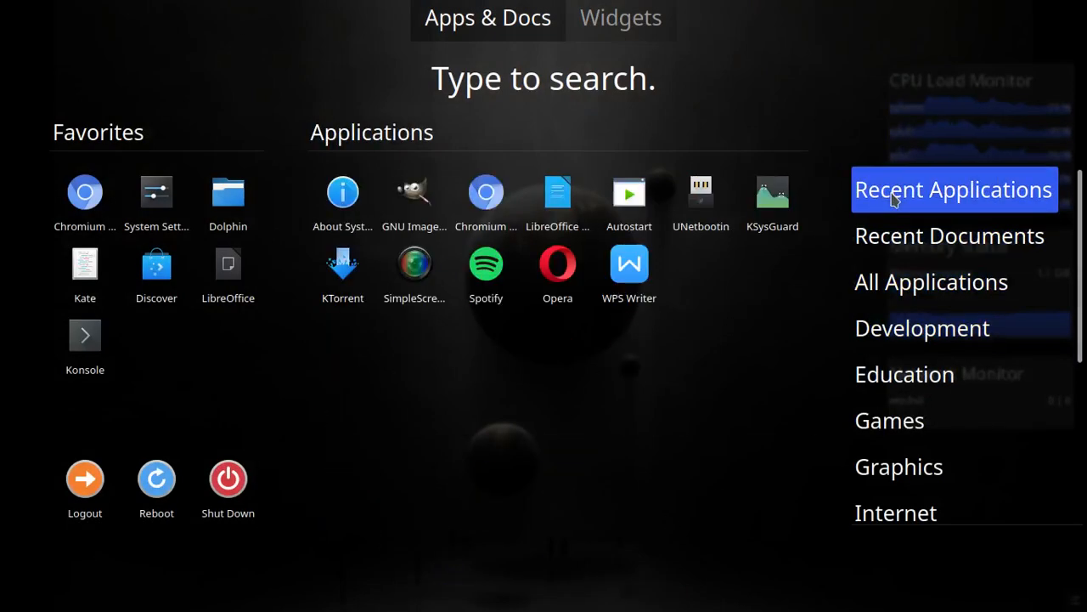
mouse_move(896, 331)
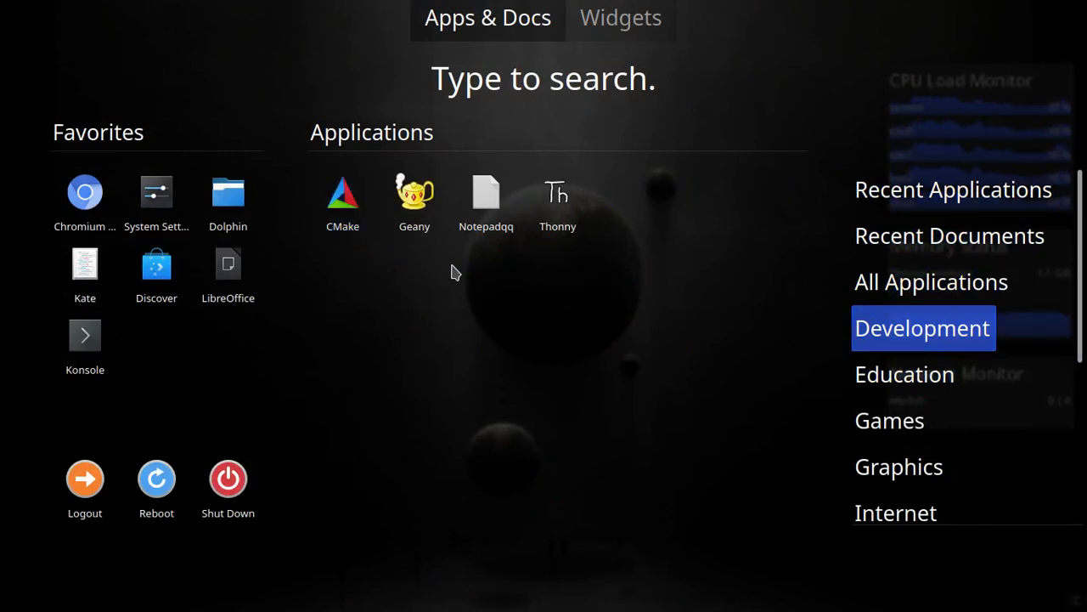
left_click(873, 391)
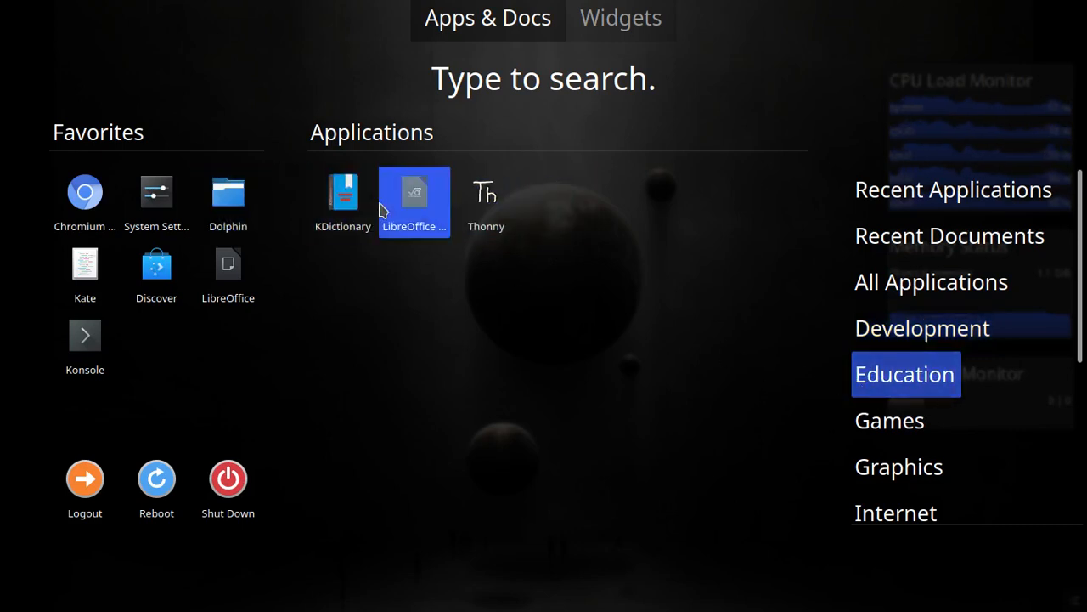
left_click(887, 428)
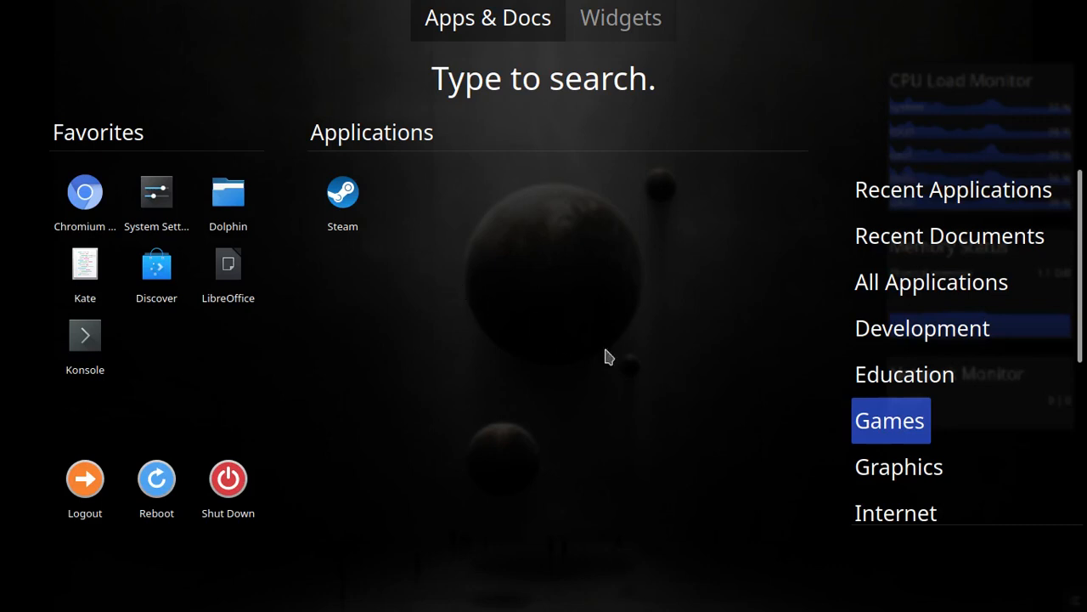
left_click(903, 471)
scroll(905, 474, "down", 1)
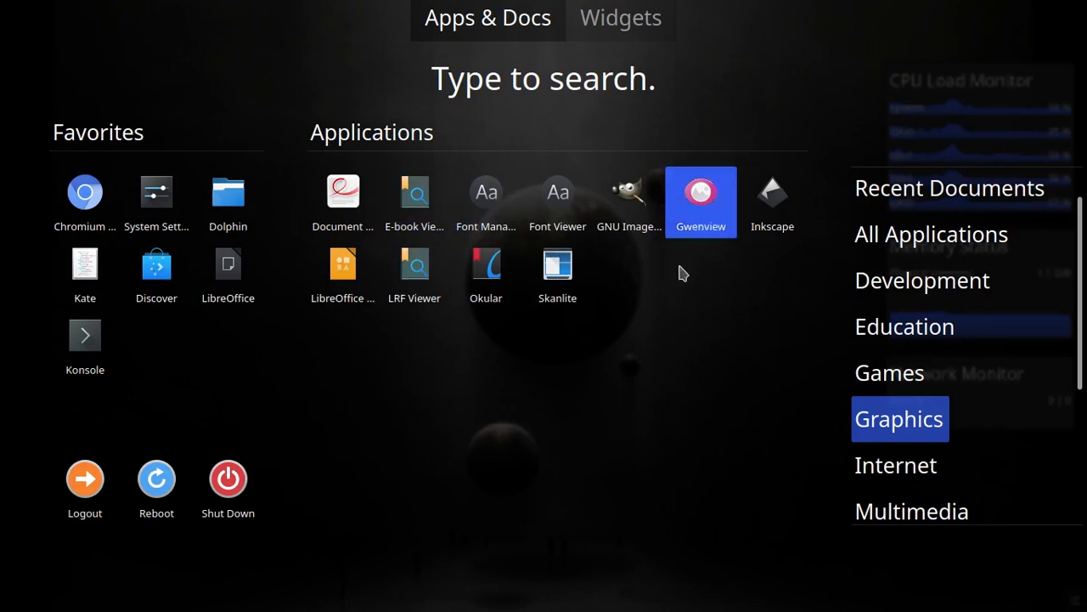
left_click(779, 227)
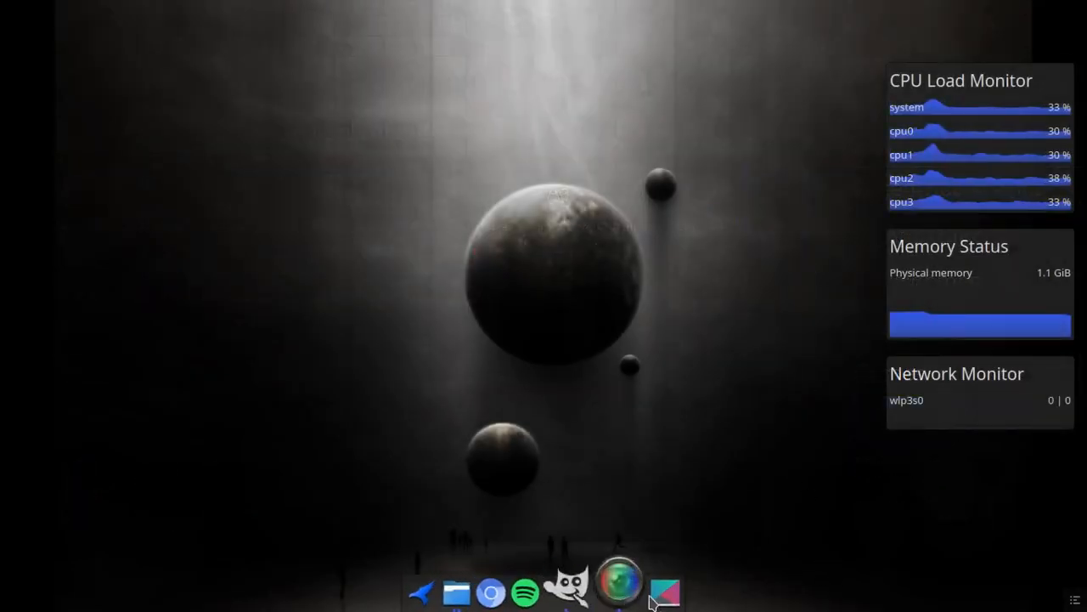
Look through the Multimedia, Office, Settings and System categories in the application launcher.
left_click(429, 588)
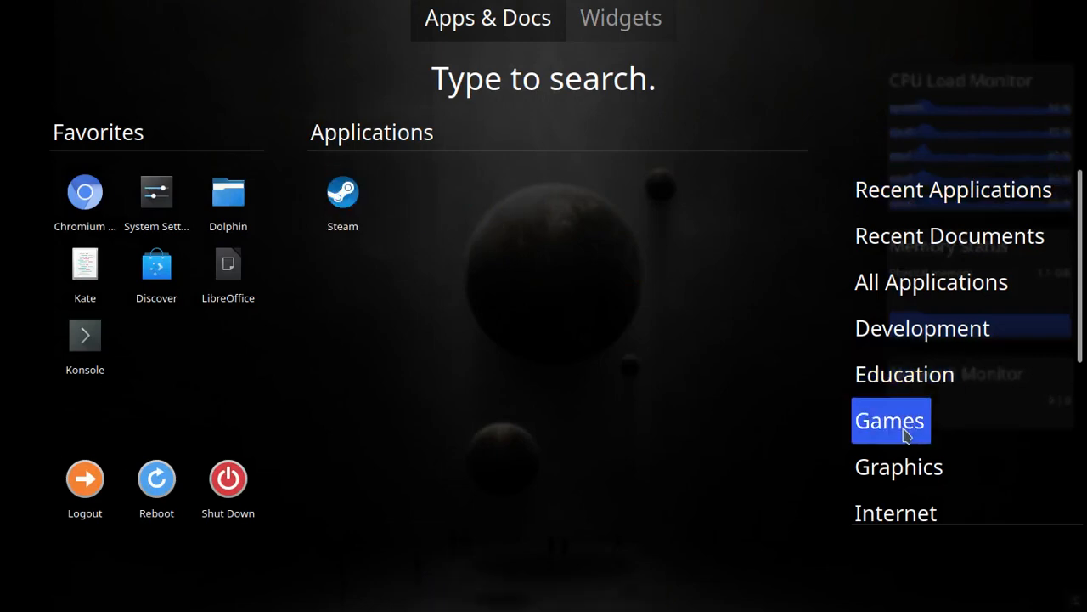
mouse_move(893, 466)
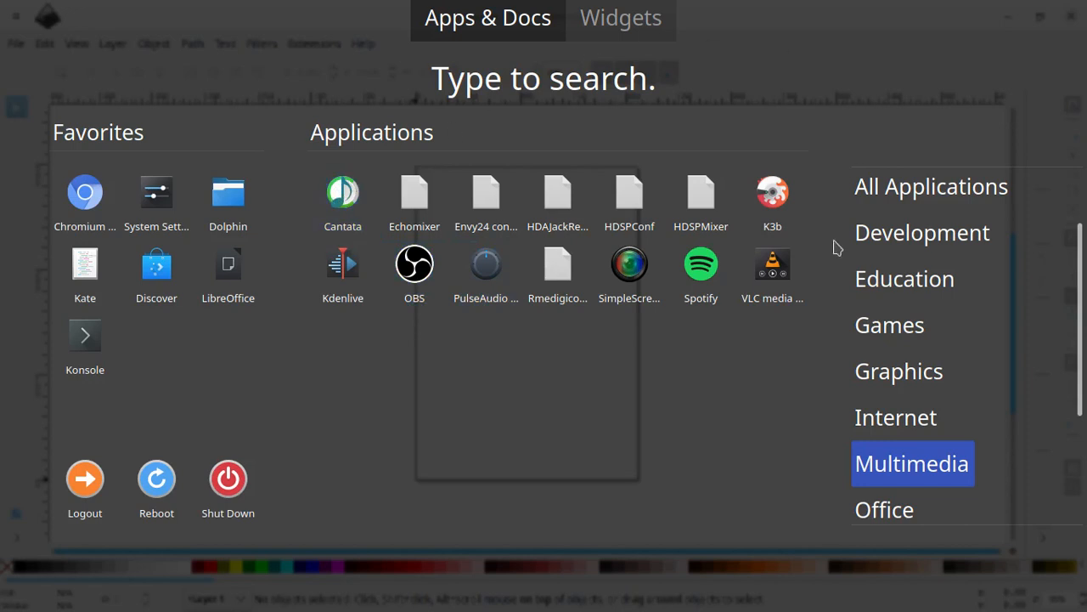
mouse_move(903, 448)
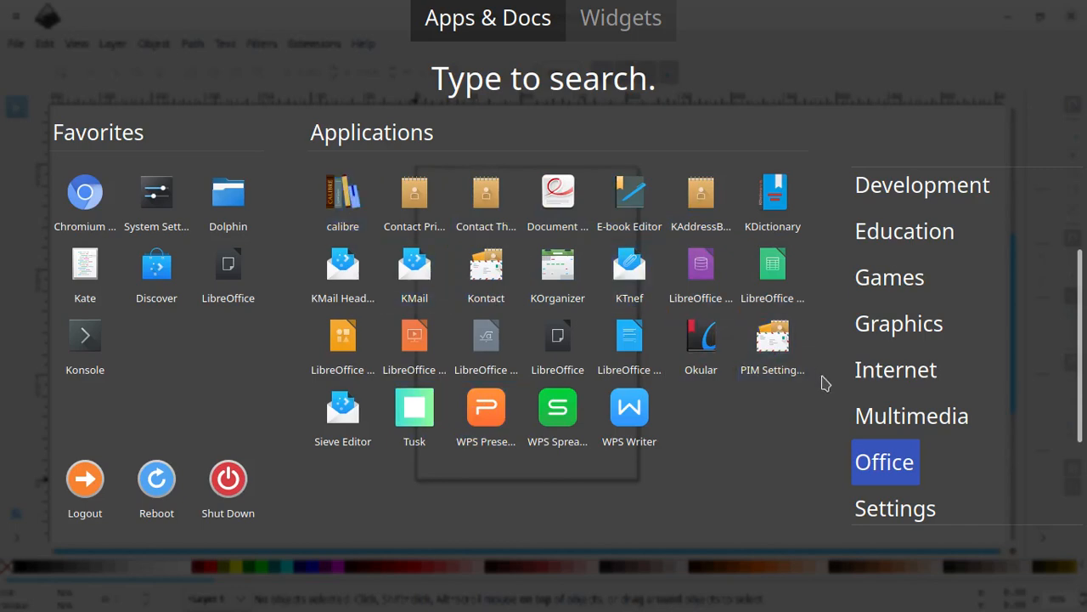
scroll(906, 391, "down", 1)
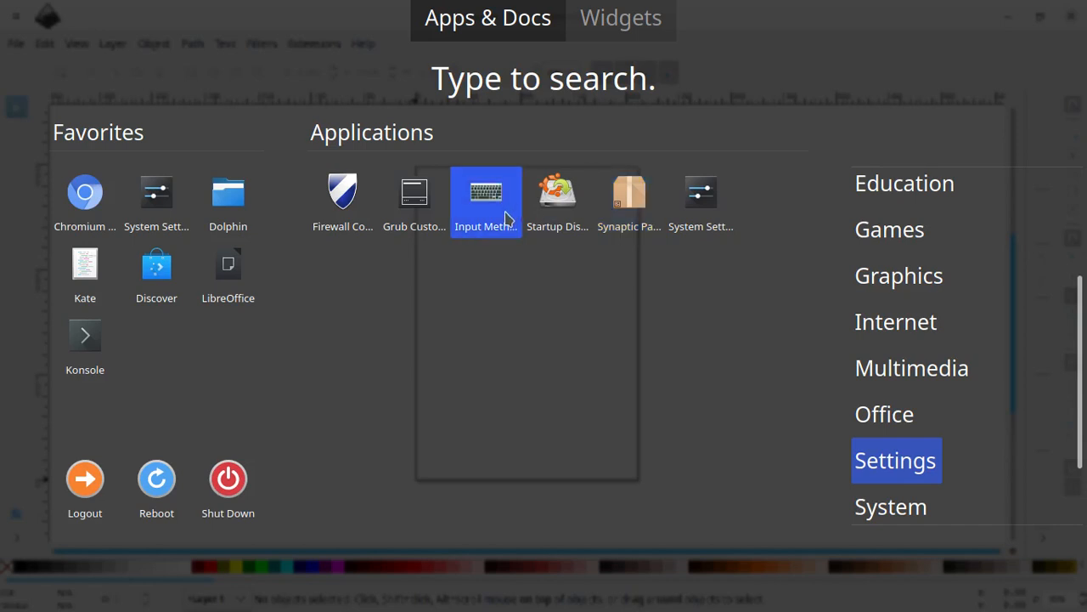
mouse_move(888, 509)
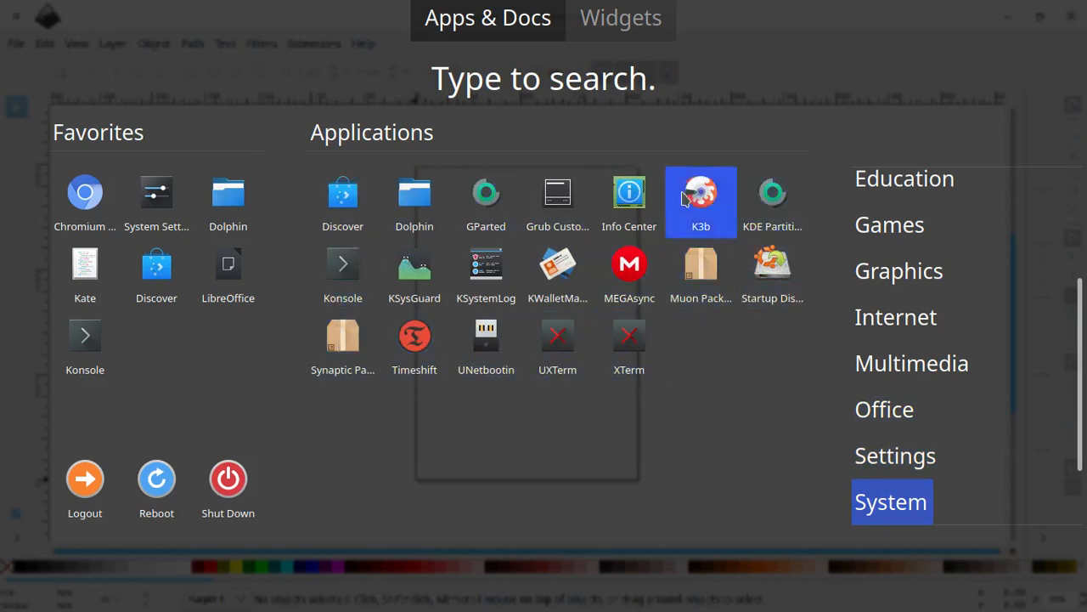
View the On Battery energy saving options under Power Management in System Settings, and minimize the window.
left_click(145, 212)
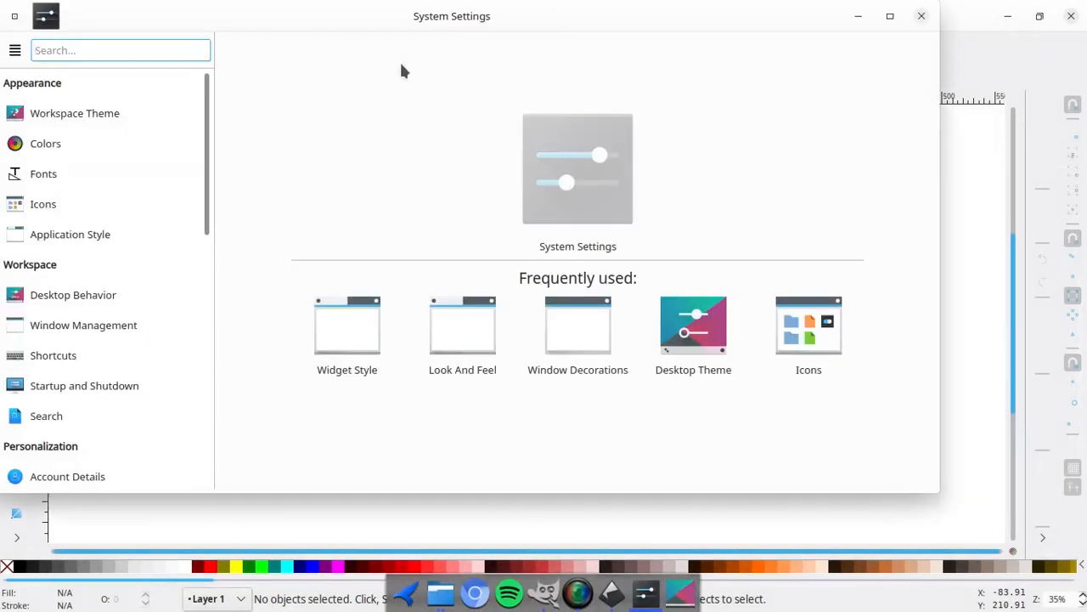
scroll(102, 221, "down", 5)
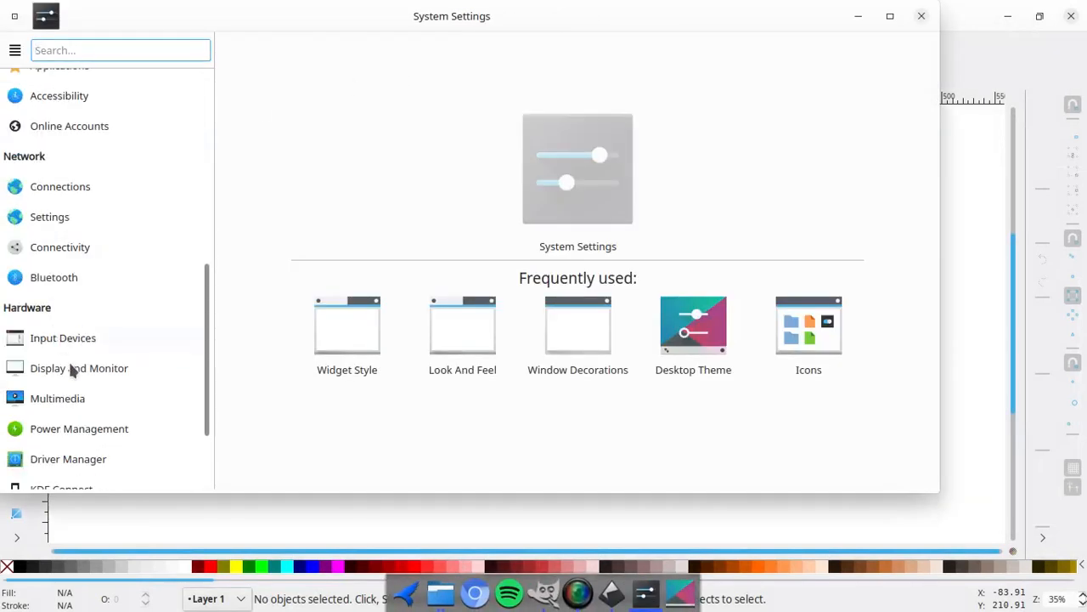
scroll(72, 369, "down", 3)
left_click(78, 311)
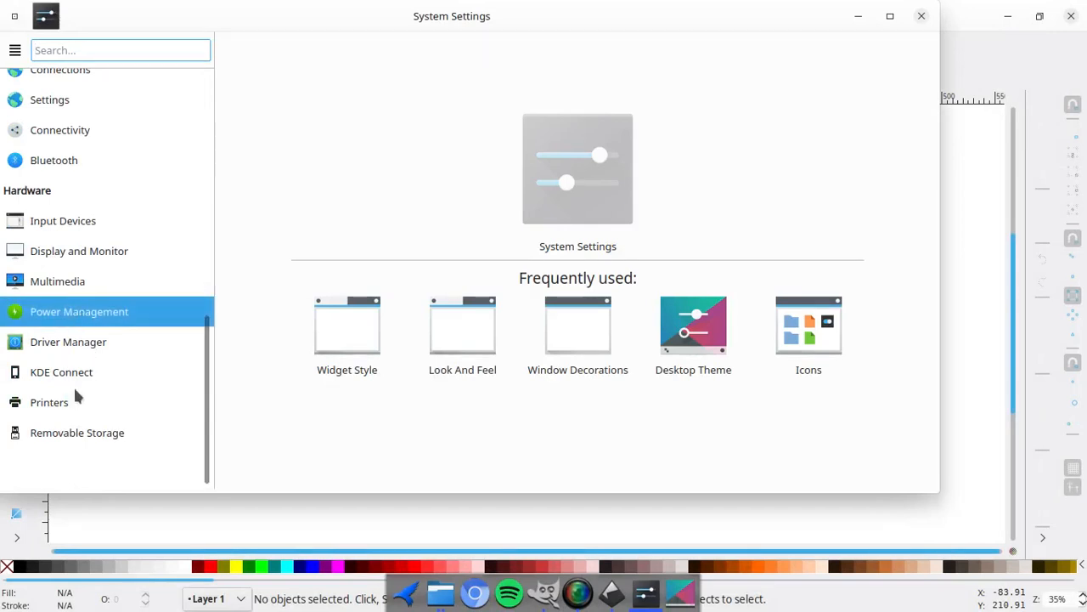
left_click_drag(668, 23, 697, 85)
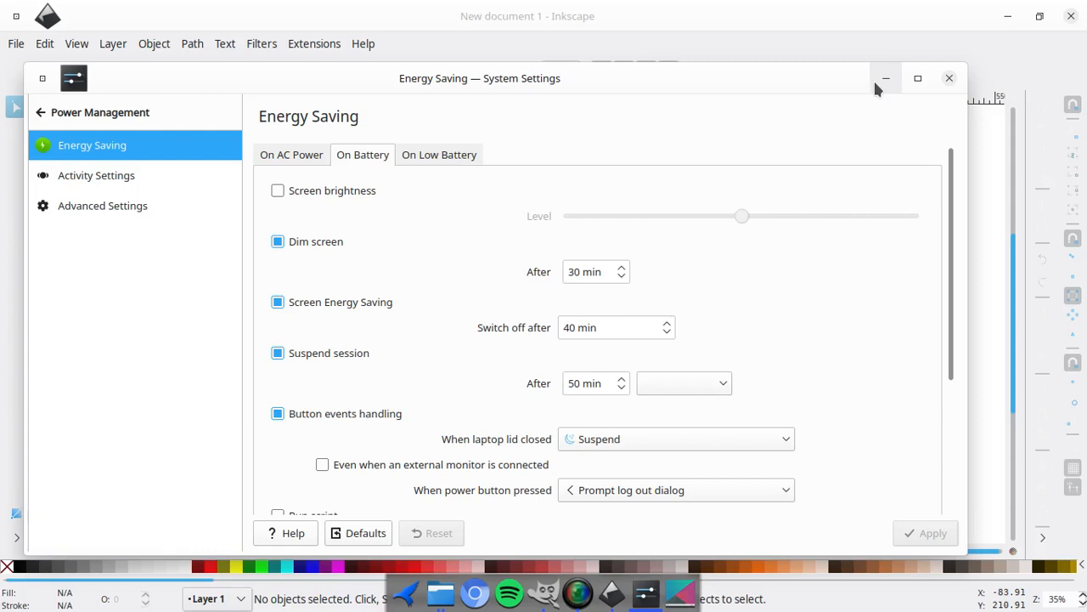
left_click(876, 83)
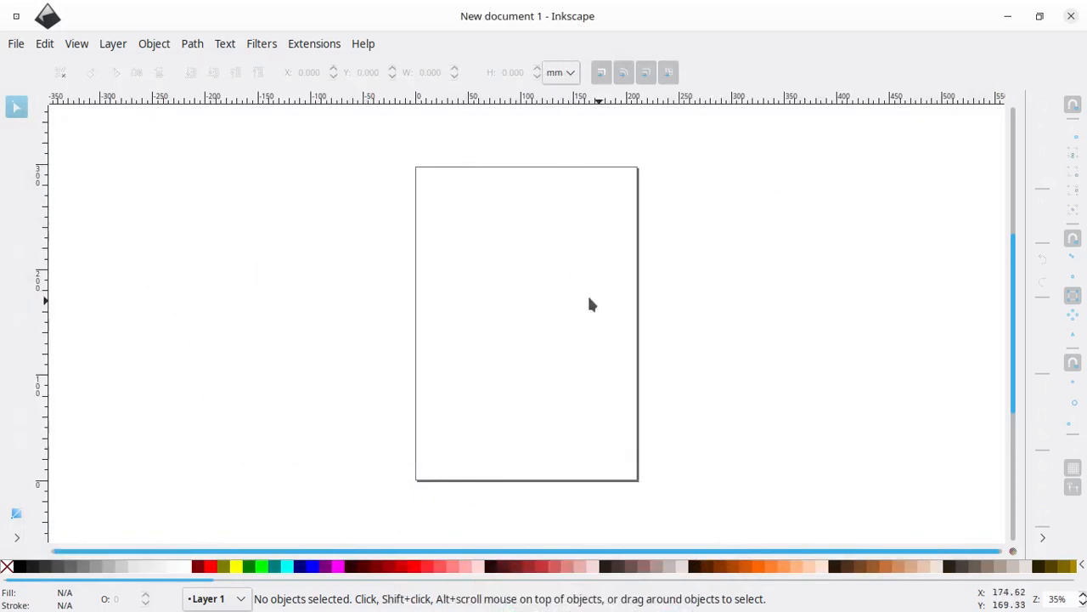
Add a new layer to the blank Inkscape document.
left_click(112, 49)
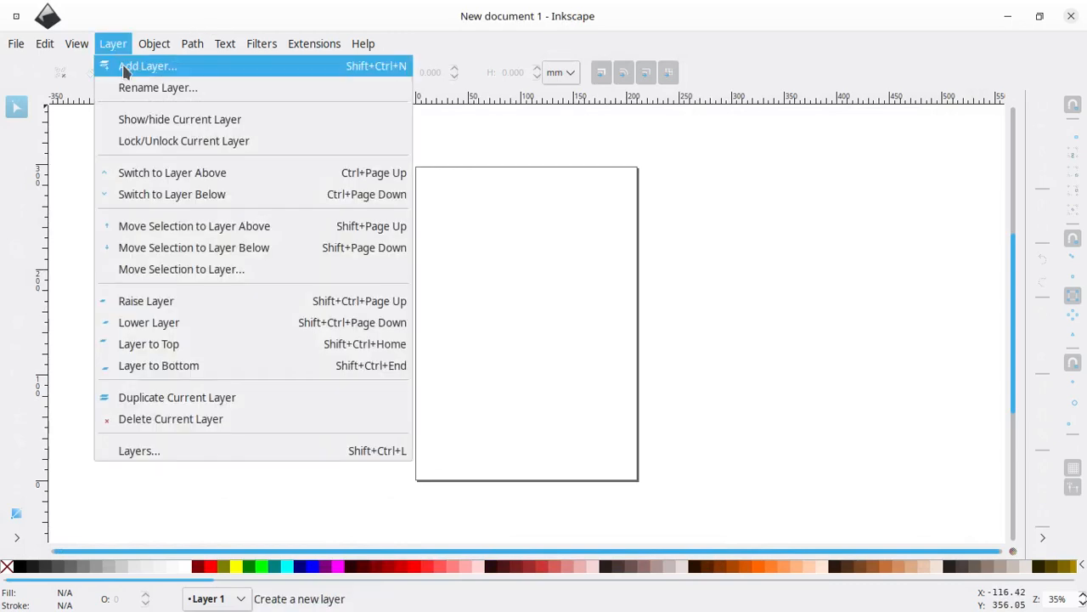
left_click(128, 66)
left_click(612, 383)
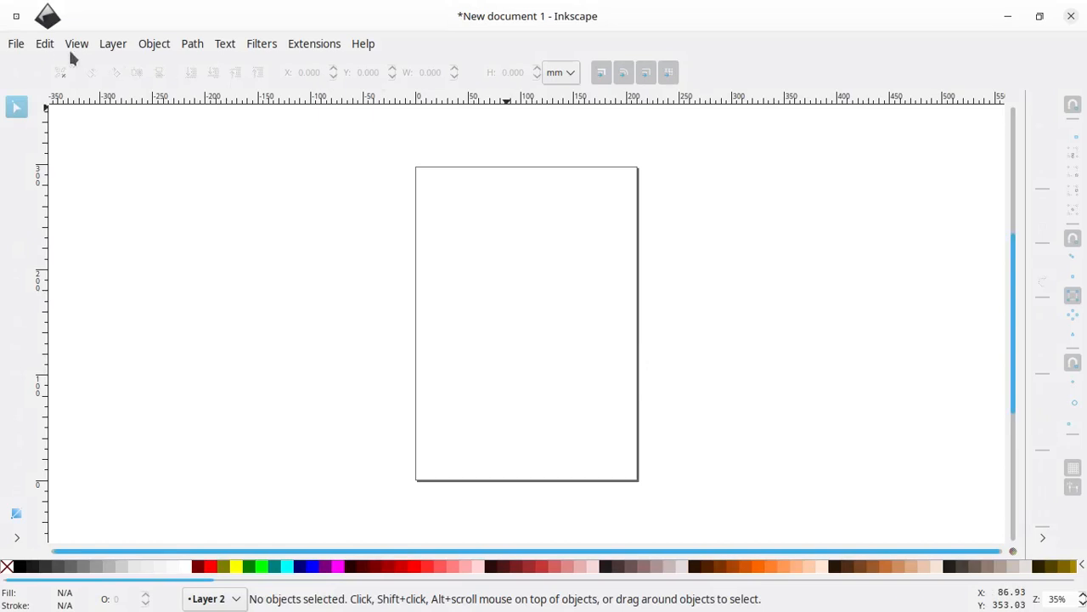
Look through Inkscape's editing commands and its JessyInk extensions, and close the document without saving.
left_click(44, 45)
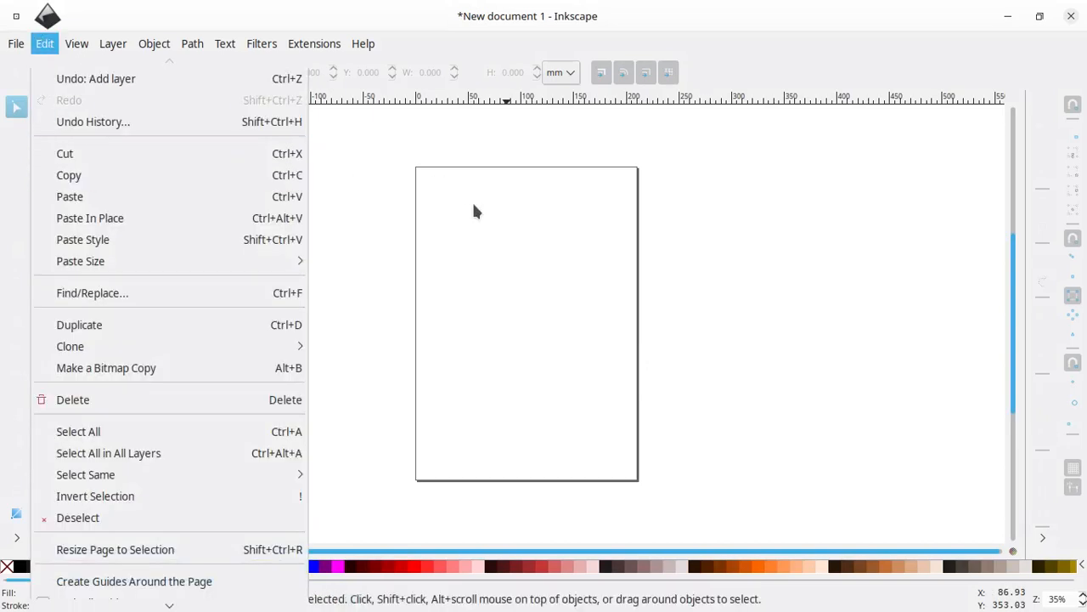
left_click(472, 229)
left_click(329, 44)
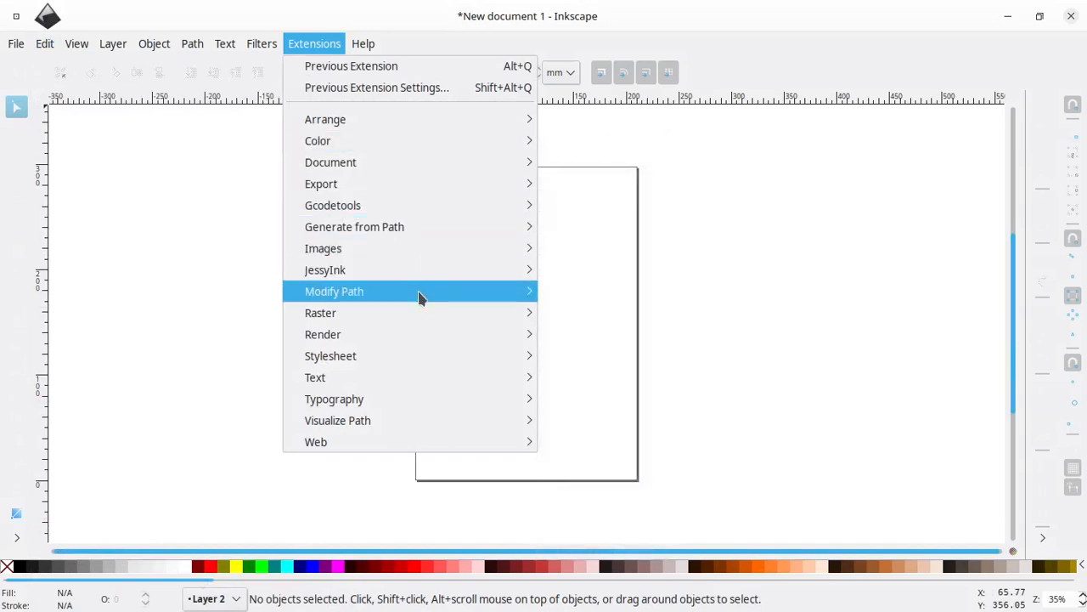
mouse_move(448, 281)
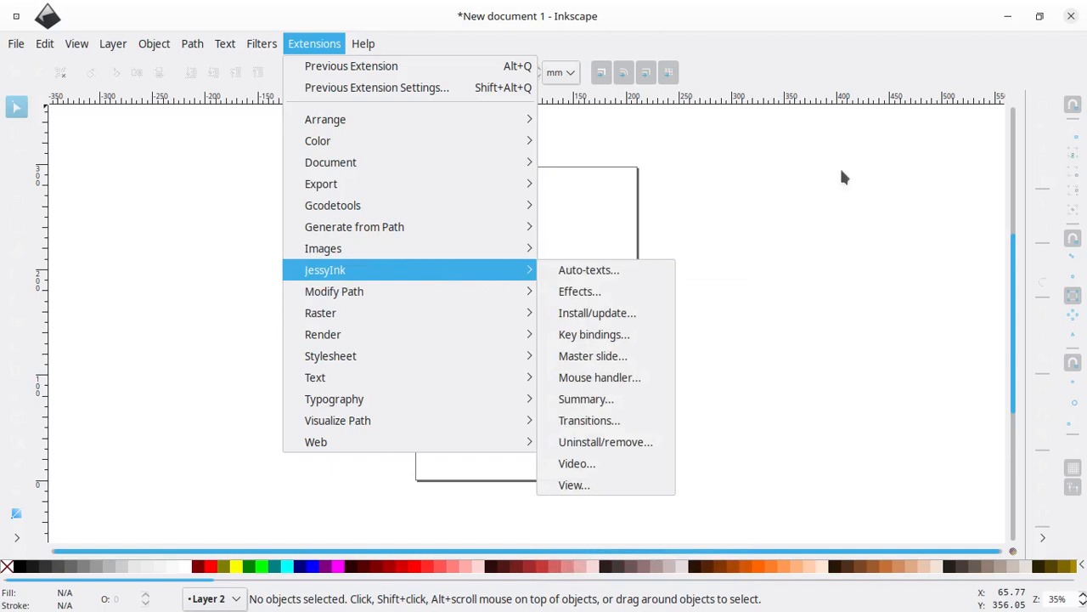
left_click(885, 215)
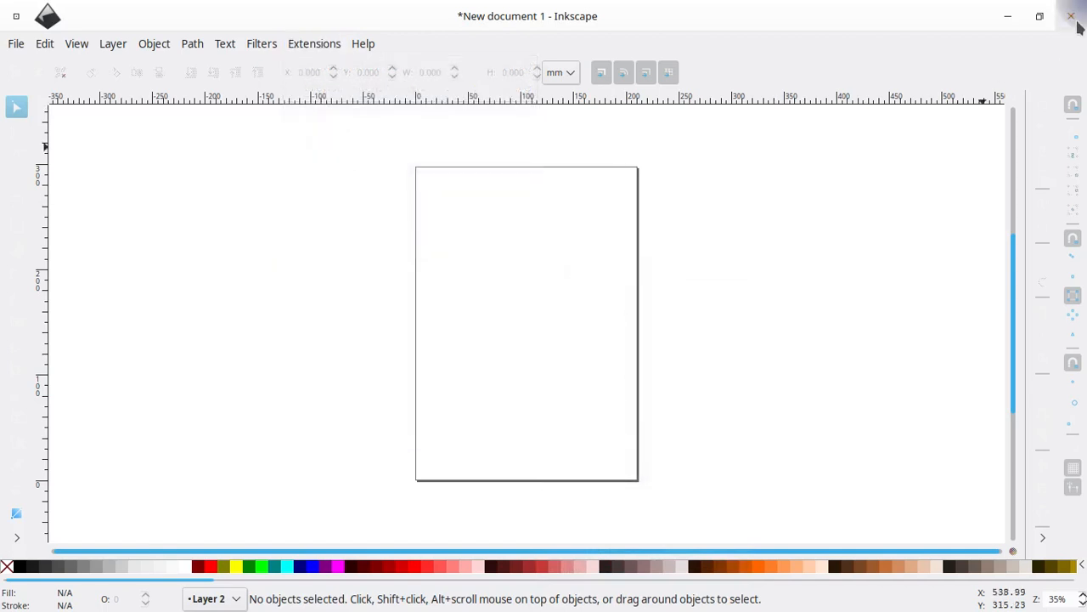
left_click(1072, 16)
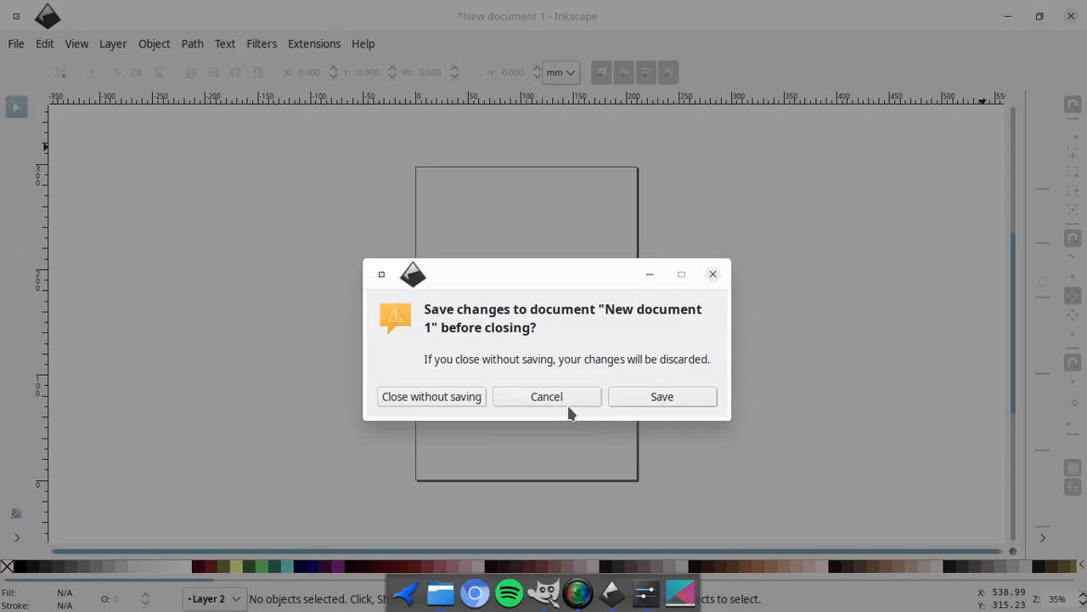
left_click(478, 401)
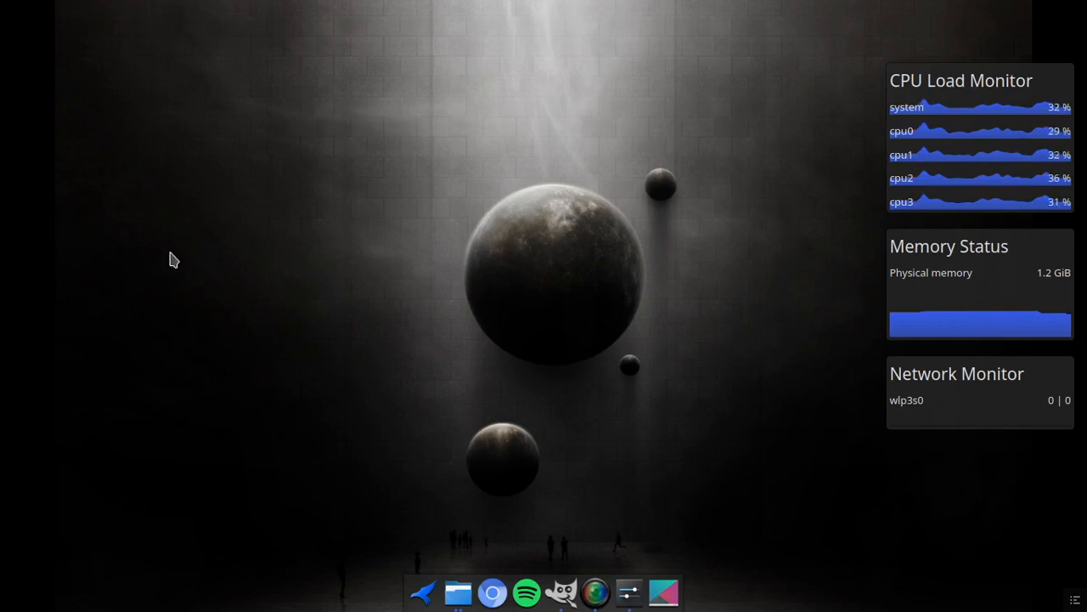
Reveal the auto-hidden side panel that holds the system tray and clock.
mouse_move(2, 115)
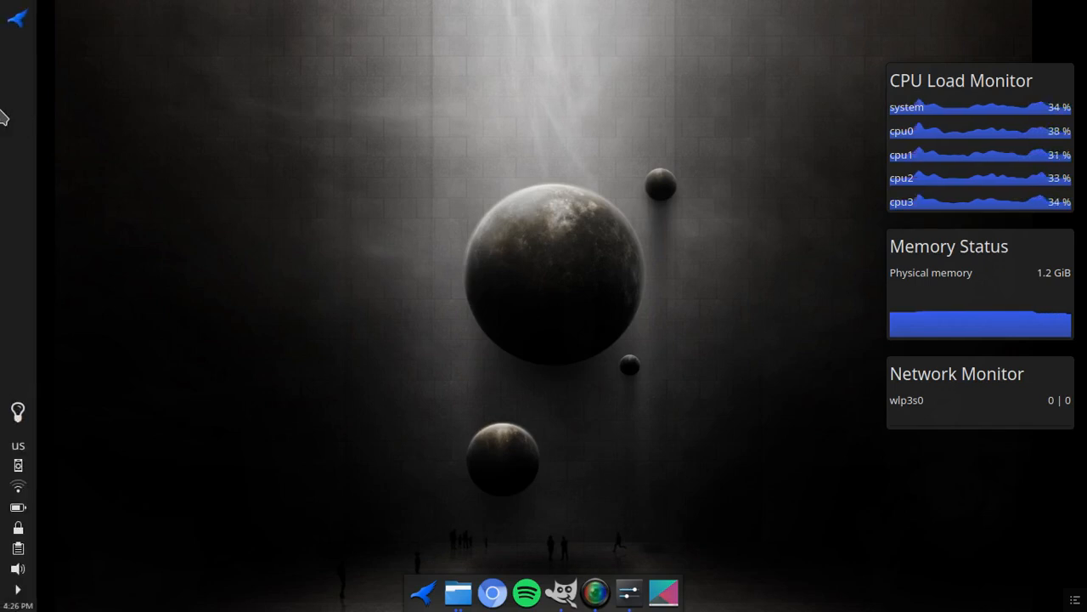